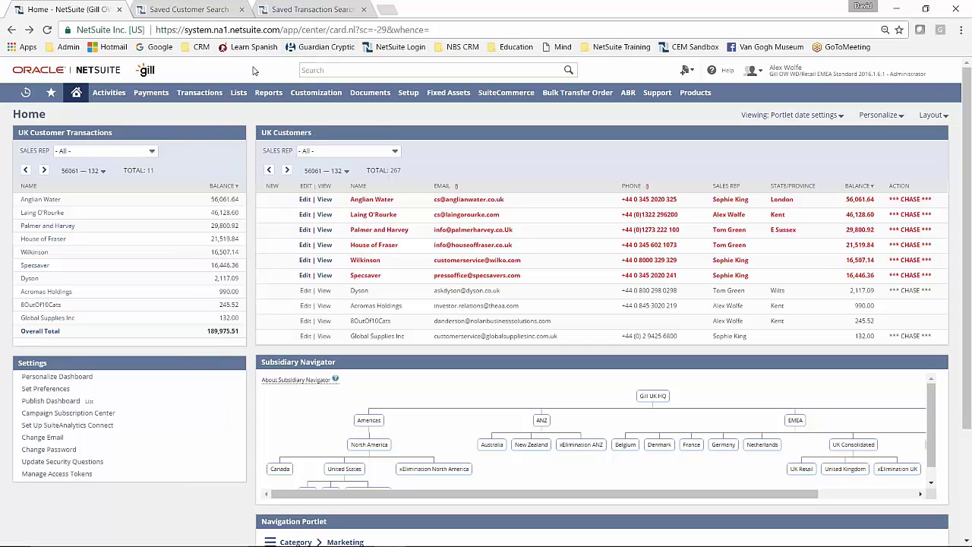
# - Inspect the UK portlets' options, the Anglian Water new-record menu, page range and sales rep filters
pyautogui.click(232, 134)
pyautogui.moveTo(443, 133)
pyautogui.click(272, 200)
pyautogui.click(271, 200)
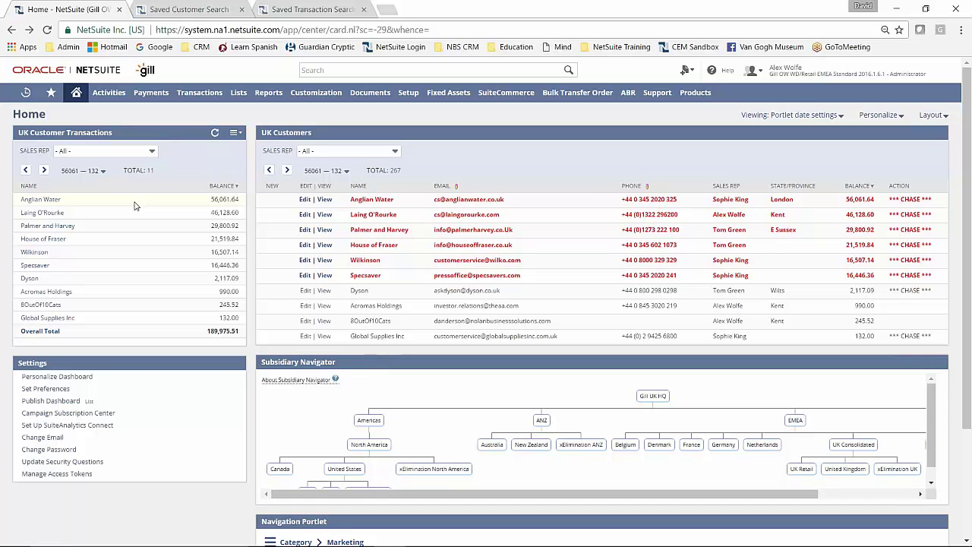
pyautogui.click(341, 172)
pyautogui.click(341, 178)
pyautogui.click(395, 151)
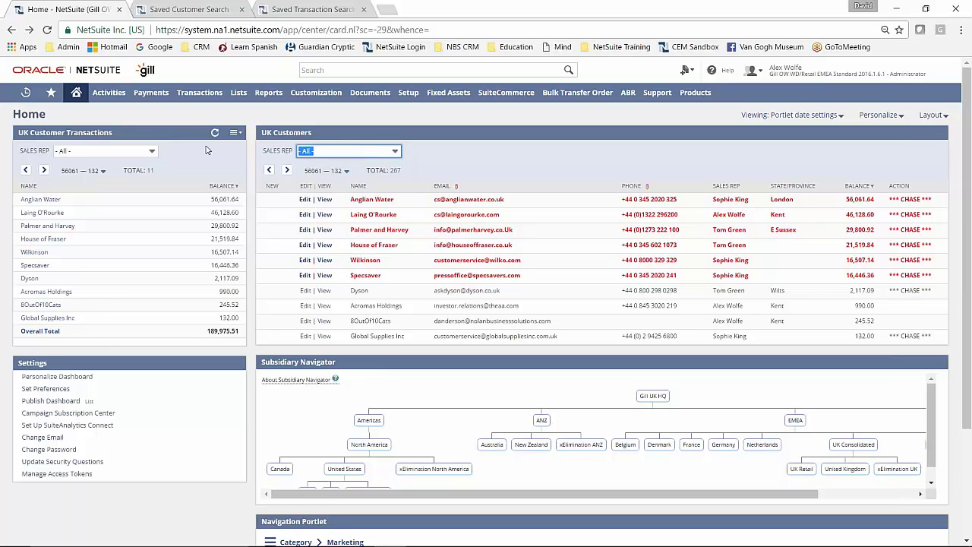
pyautogui.click(156, 154)
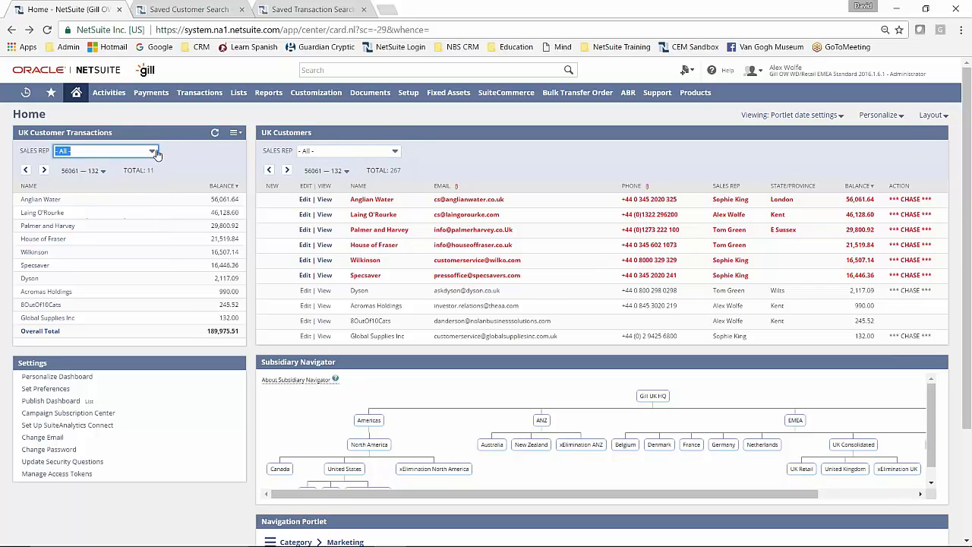
pyautogui.click(432, 160)
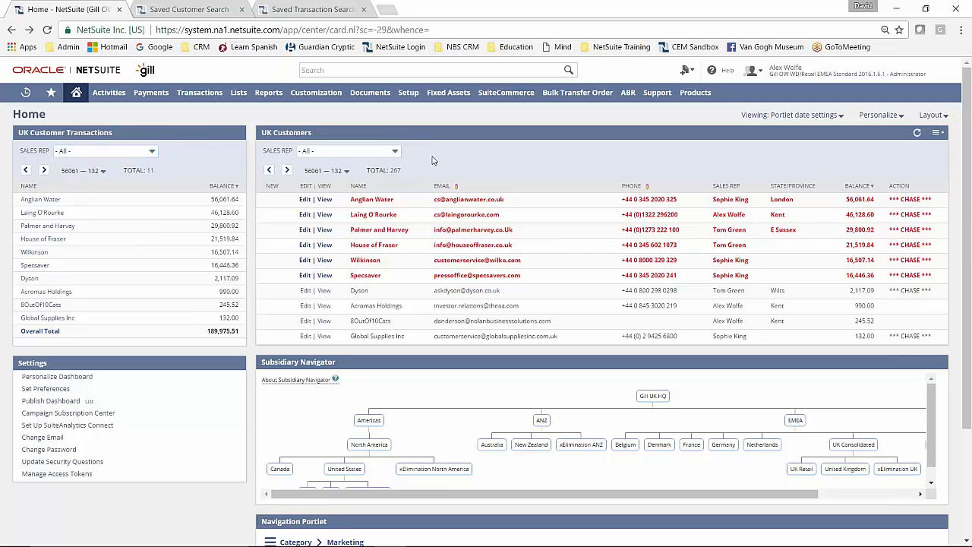
# - Switch to the UK Customers saved search editor and browse the criteria field list
pyautogui.click(189, 11)
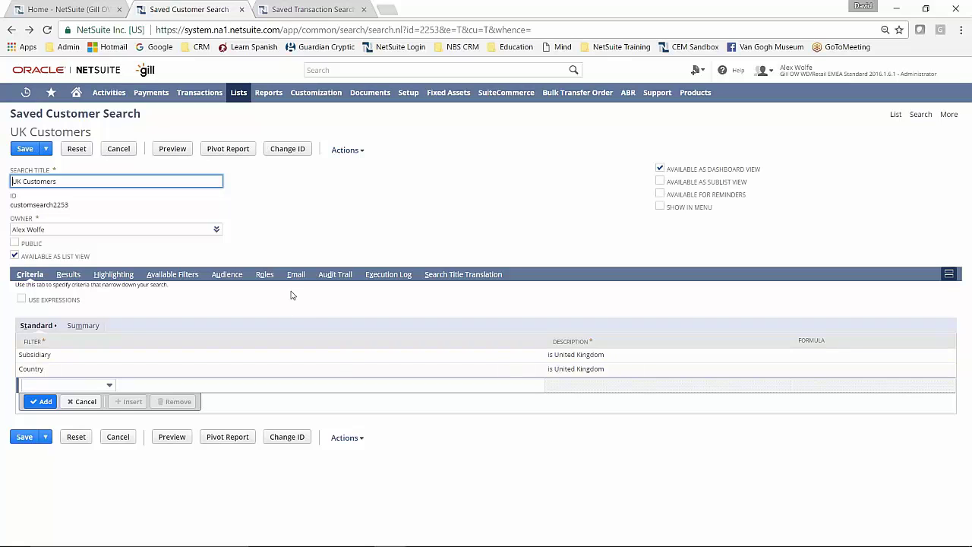
pyautogui.click(109, 386)
pyautogui.click(109, 386)
pyautogui.click(110, 386)
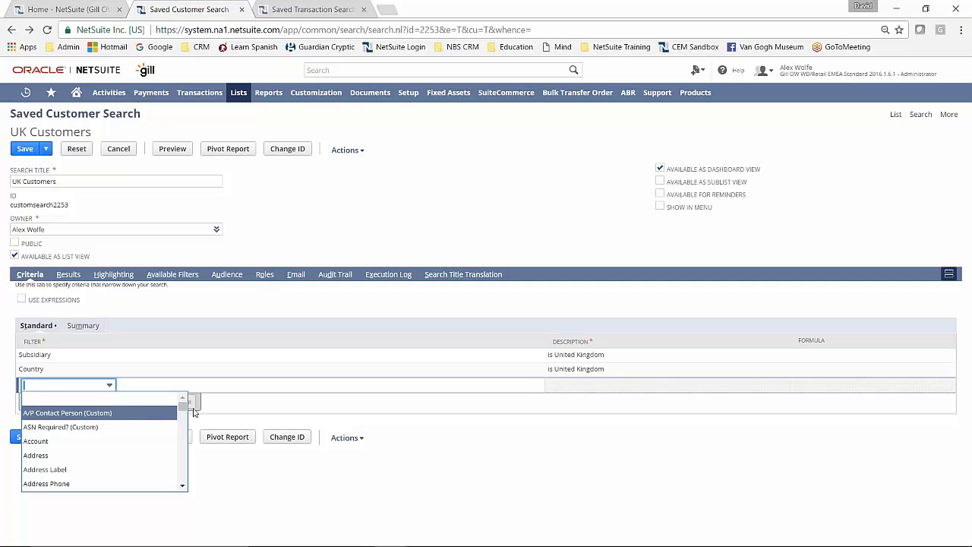
pyautogui.moveTo(183, 404); pyautogui.dragTo(189, 469)
pyautogui.scroll(-1, 188, 469)
pyautogui.scroll(6, 189, 468)
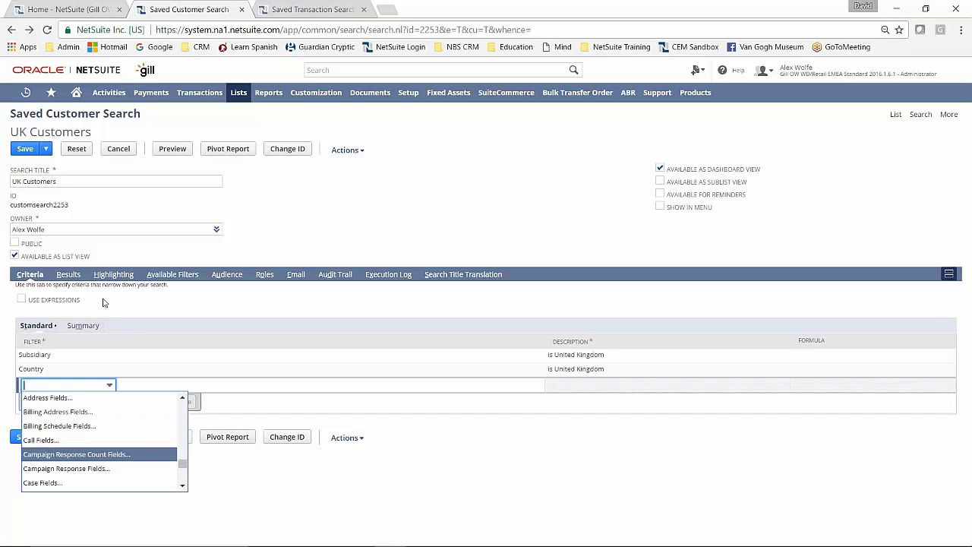
# - Review the Results columns and sort order, comparing them with the dashboard's UK Customers portlet
pyautogui.click(68, 275)
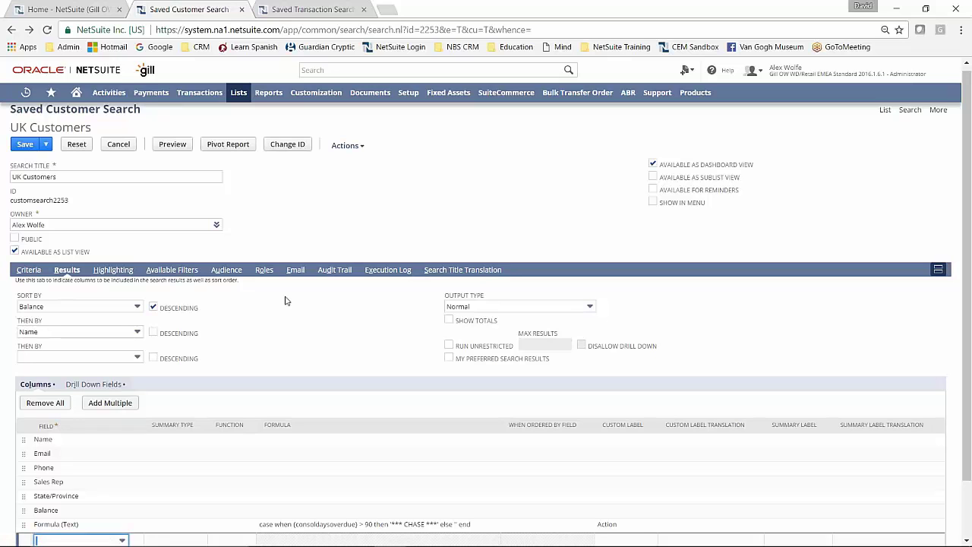
pyautogui.scroll(-1, 284, 301)
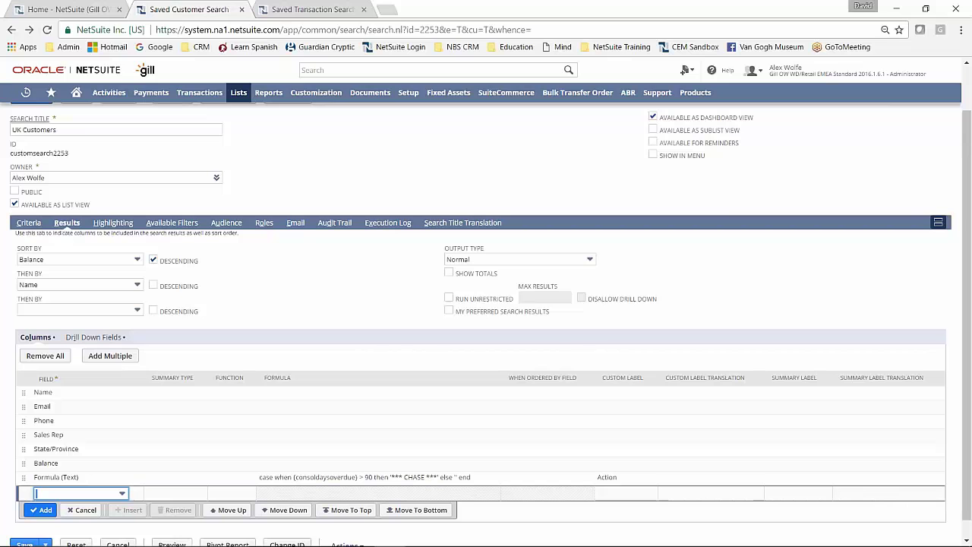
pyautogui.click(64, 14)
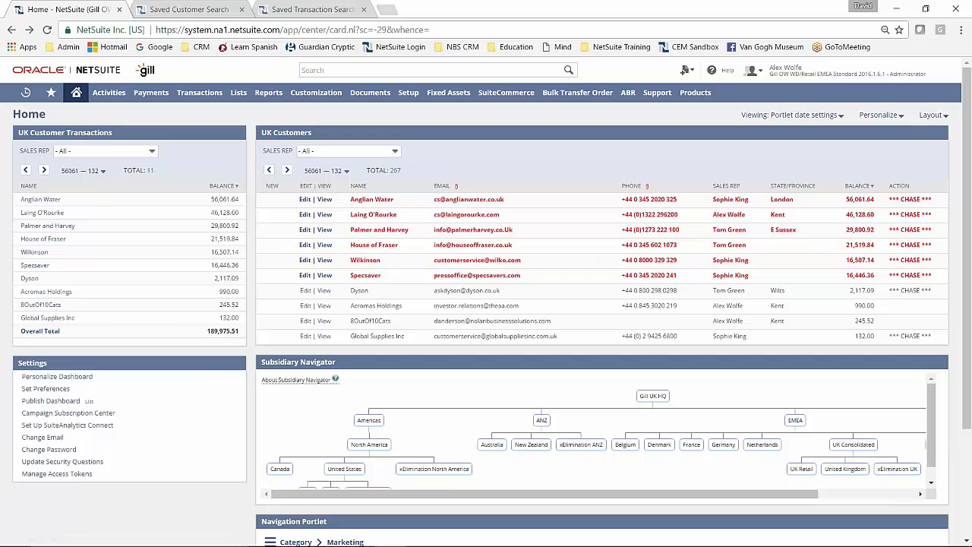
pyautogui.click(187, 16)
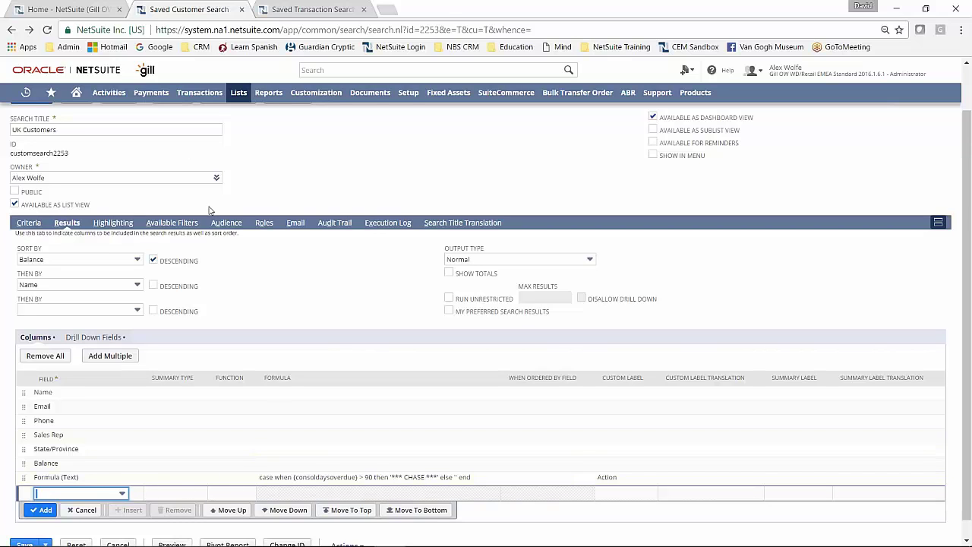
pyautogui.click(108, 9)
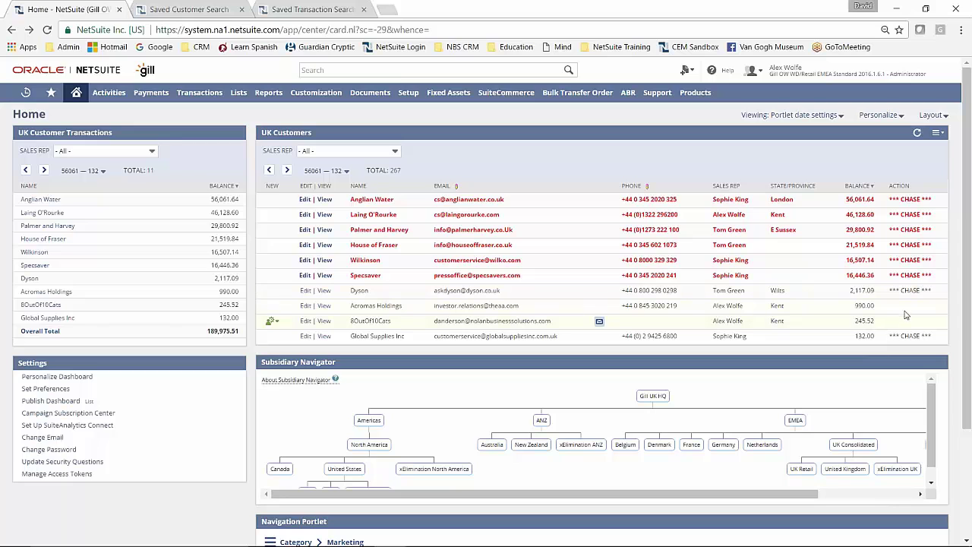
# - Return to the UK Customers search editor and scroll through the Field list for new result columns
pyautogui.click(204, 11)
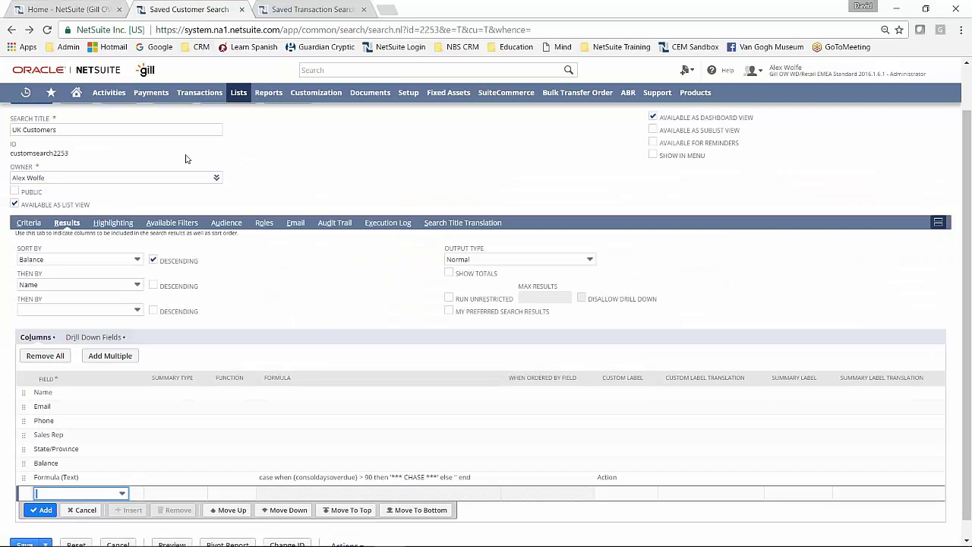
pyautogui.click(122, 494)
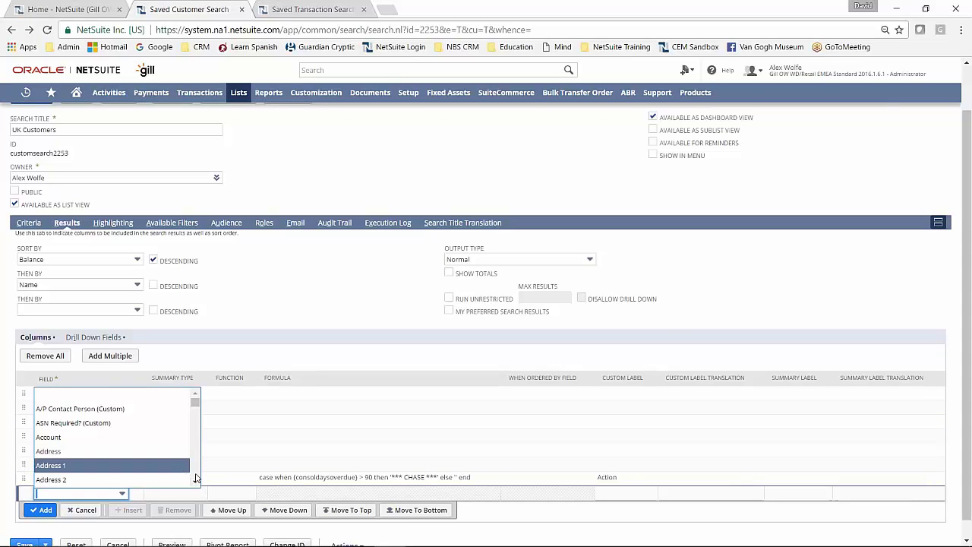
pyautogui.scroll(-10, 195, 478)
pyautogui.scroll(-15, 195, 479)
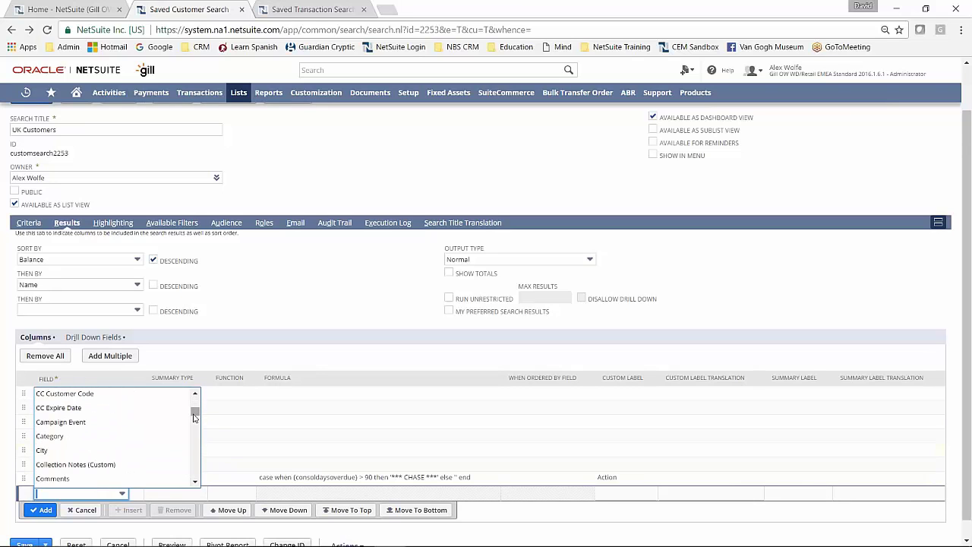
pyautogui.scroll(-3, 194, 467)
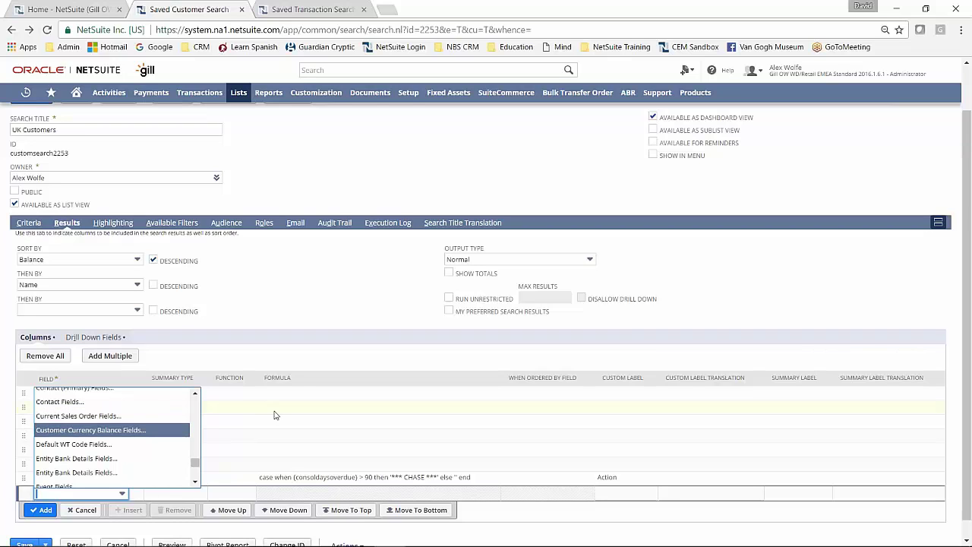
# - View the bold red highlighting for balances of at least 10000.00 and compare the dashboard's red rows
pyautogui.click(118, 223)
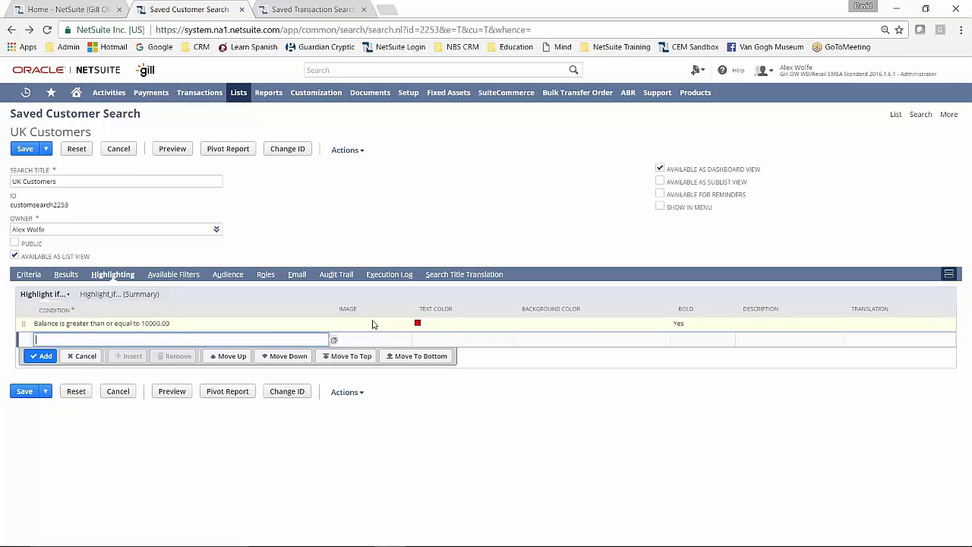
pyautogui.click(82, 14)
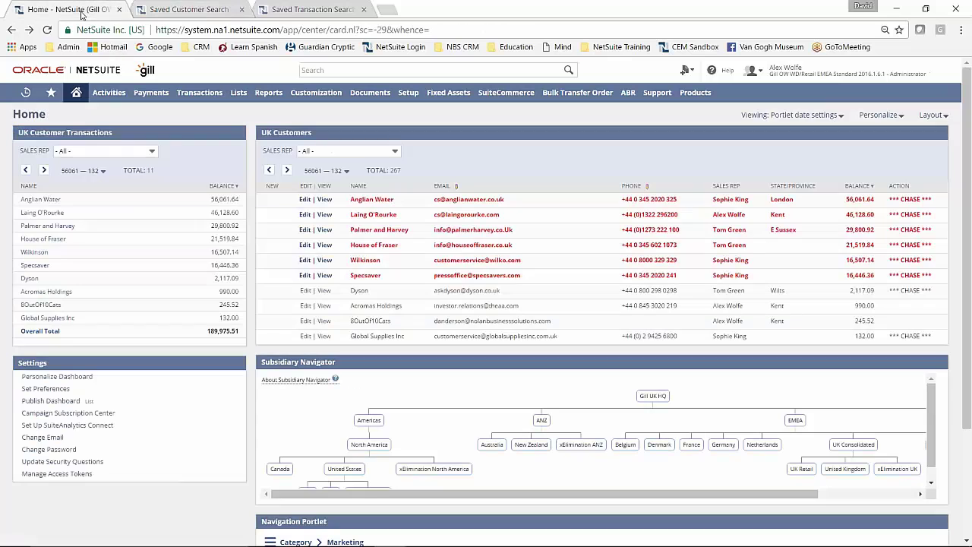
pyautogui.click(325, 170)
pyautogui.click(380, 199)
pyautogui.click(214, 11)
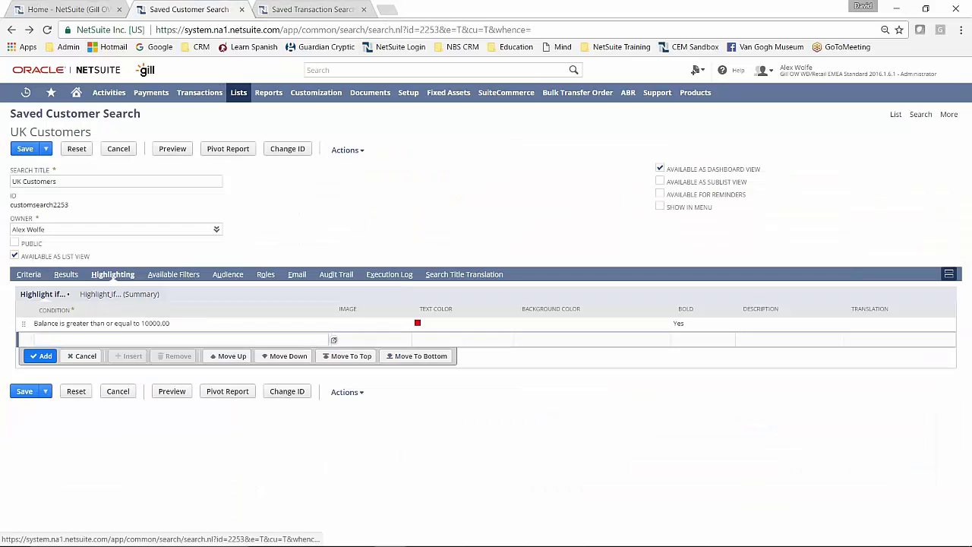
# - Compare the Available Filters and Criteria subtabs, then list the fields that can be added as filters
pyautogui.click(175, 275)
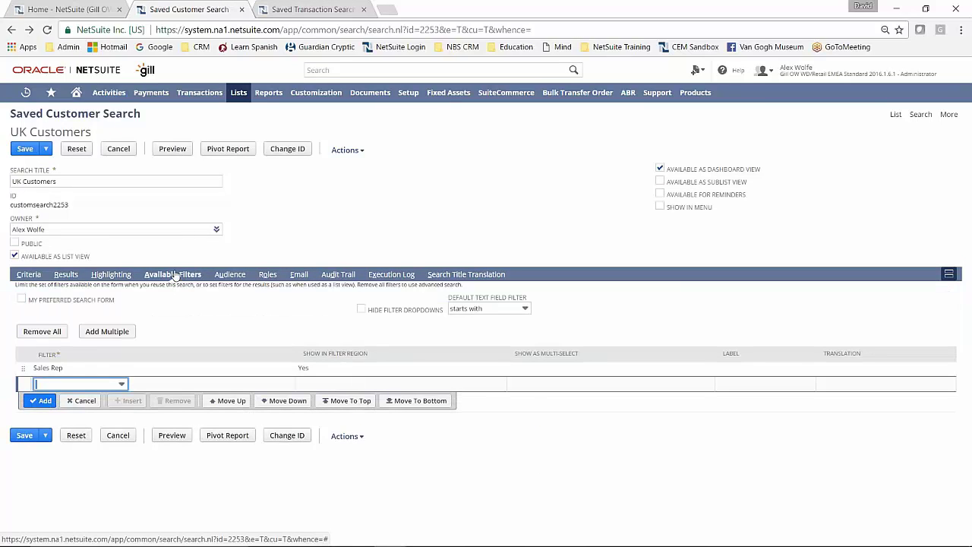
pyautogui.click(31, 275)
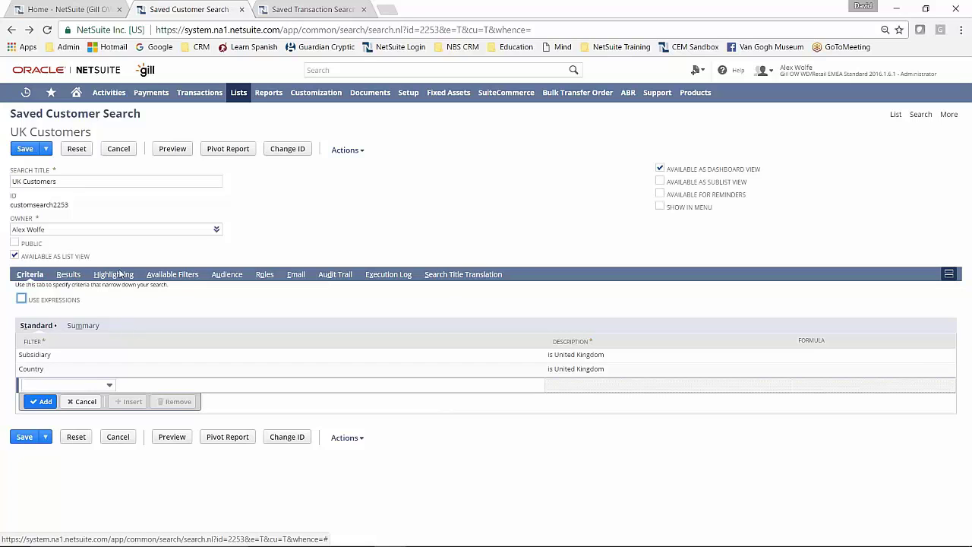
pyautogui.click(173, 275)
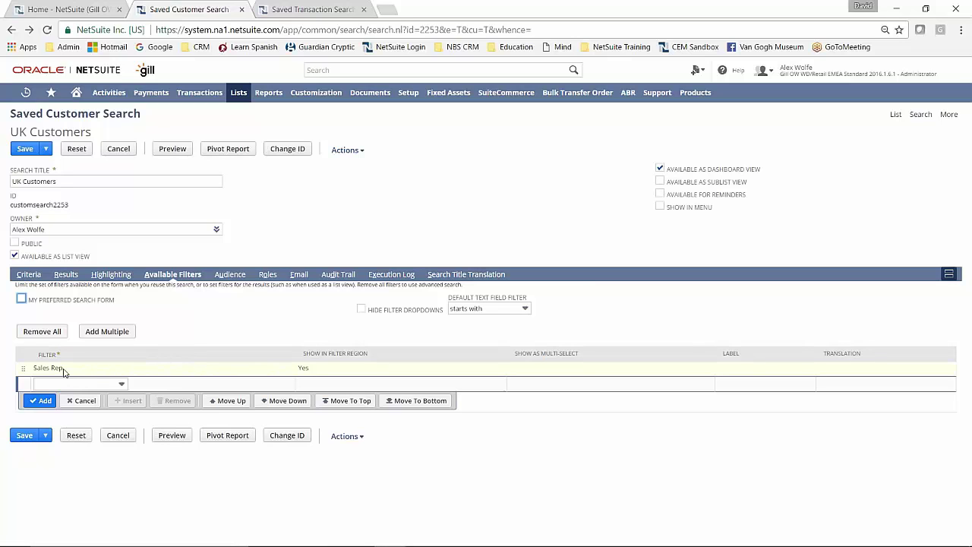
pyautogui.click(120, 383)
pyautogui.moveTo(195, 404); pyautogui.dragTo(194, 479)
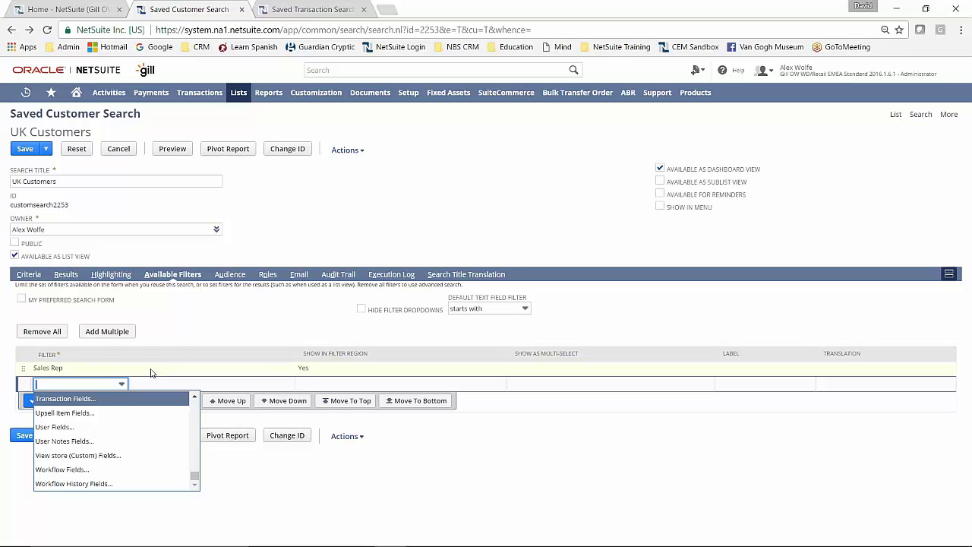
# - Limit both UK dashboard portlets to my own customers using the Sales Rep filter
pyautogui.click(52, 11)
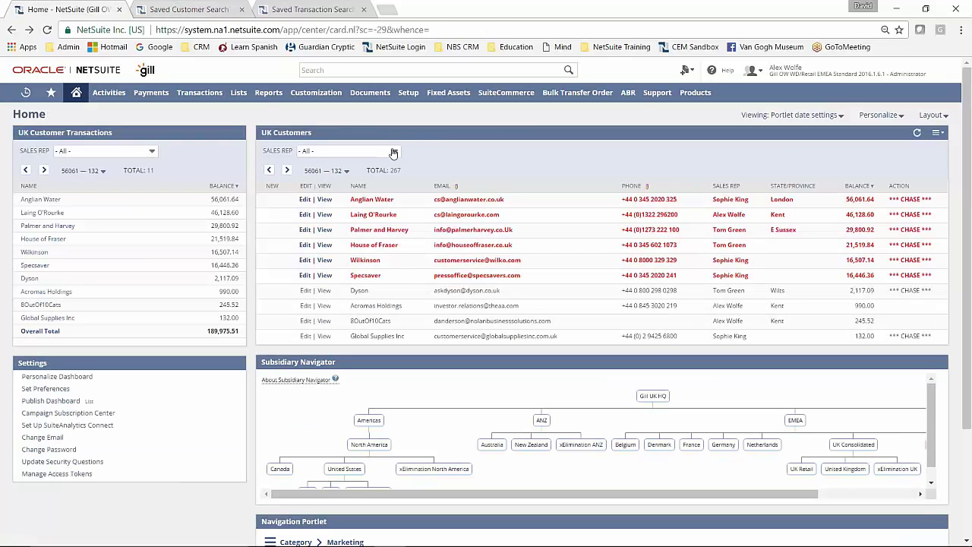
pyautogui.click(395, 155)
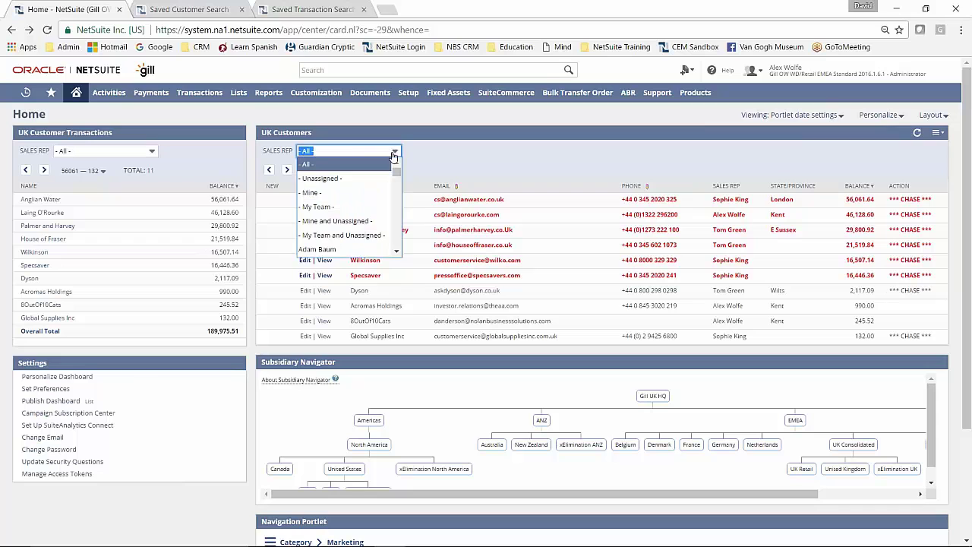
pyautogui.click(355, 196)
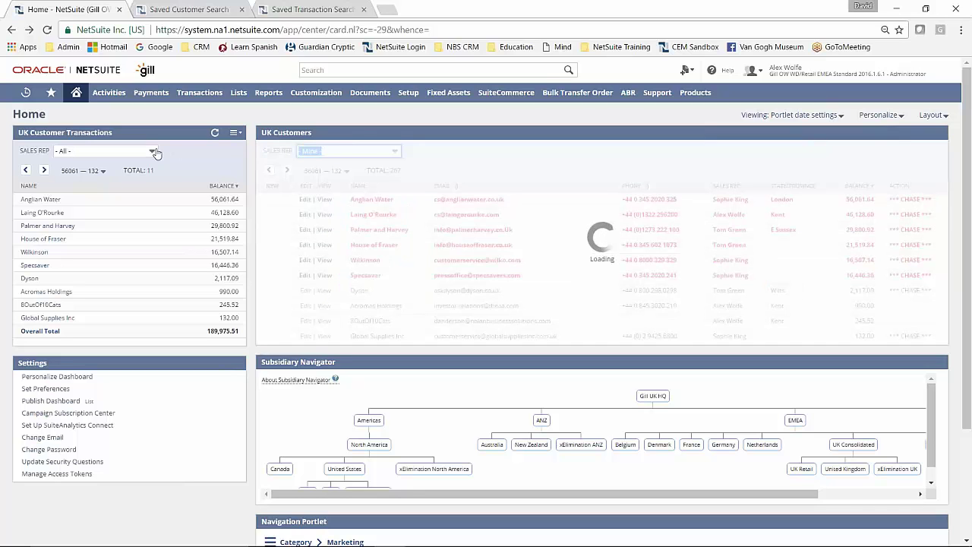
pyautogui.click(106, 150)
pyautogui.click(99, 189)
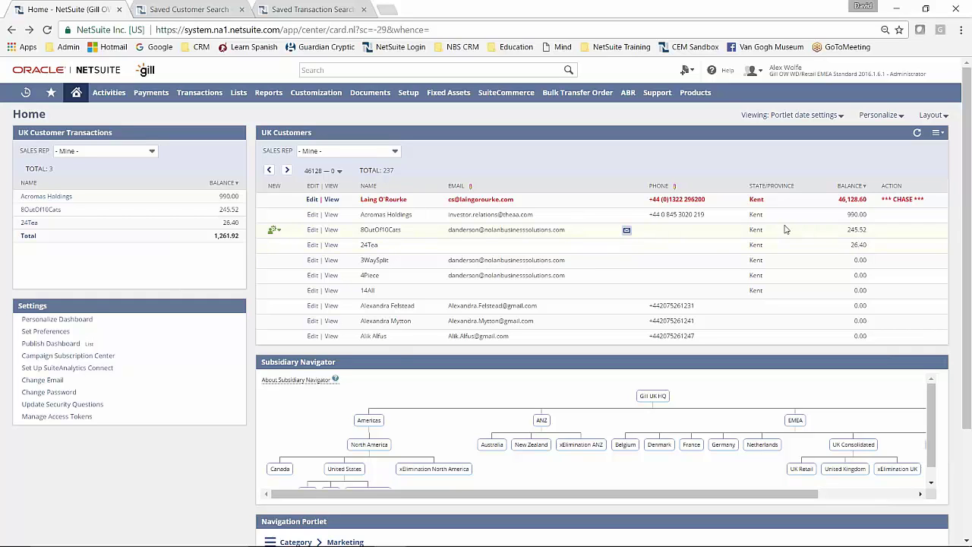
# - Set Sales Rep to '- All -' in both UK portlets and return to the saved search
pyautogui.click(394, 150)
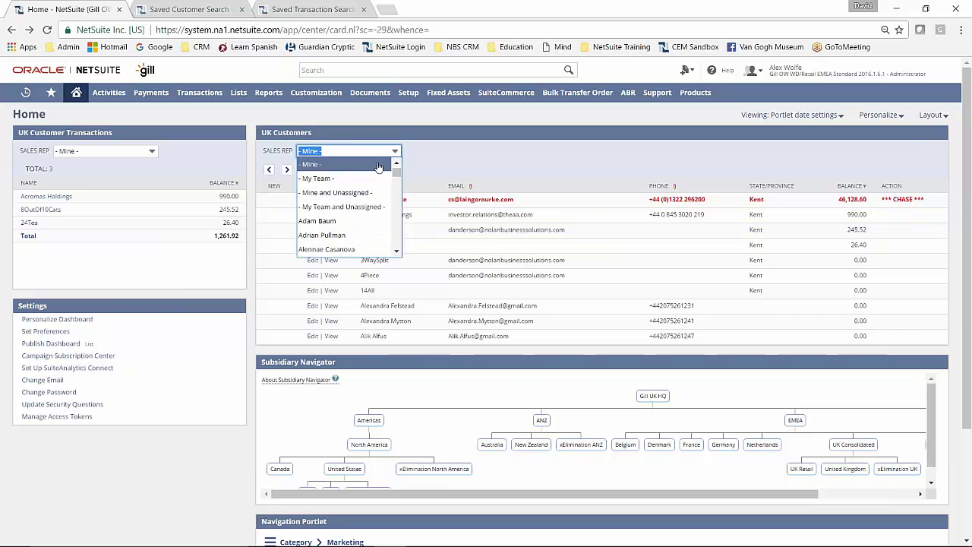
pyautogui.scroll(1, 396, 171)
pyautogui.click(307, 164)
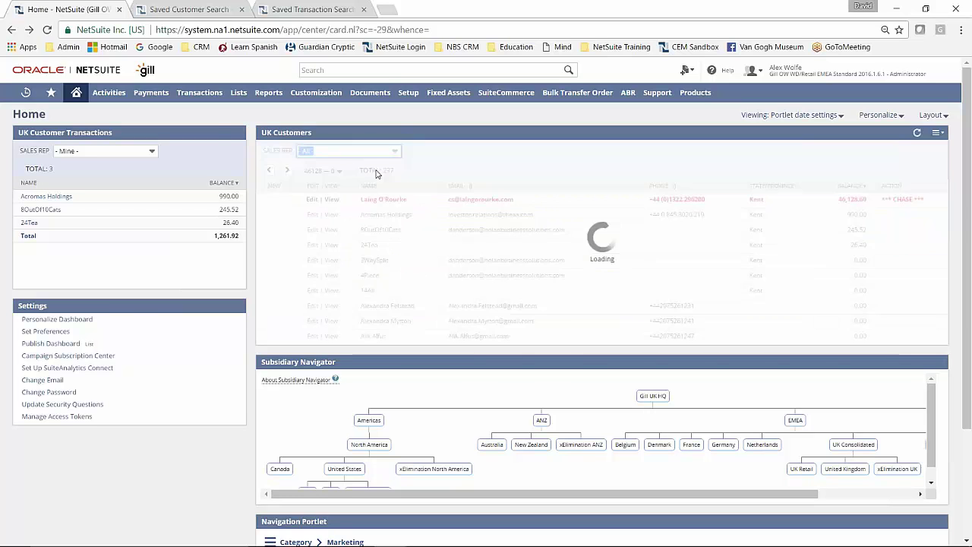
pyautogui.click(152, 151)
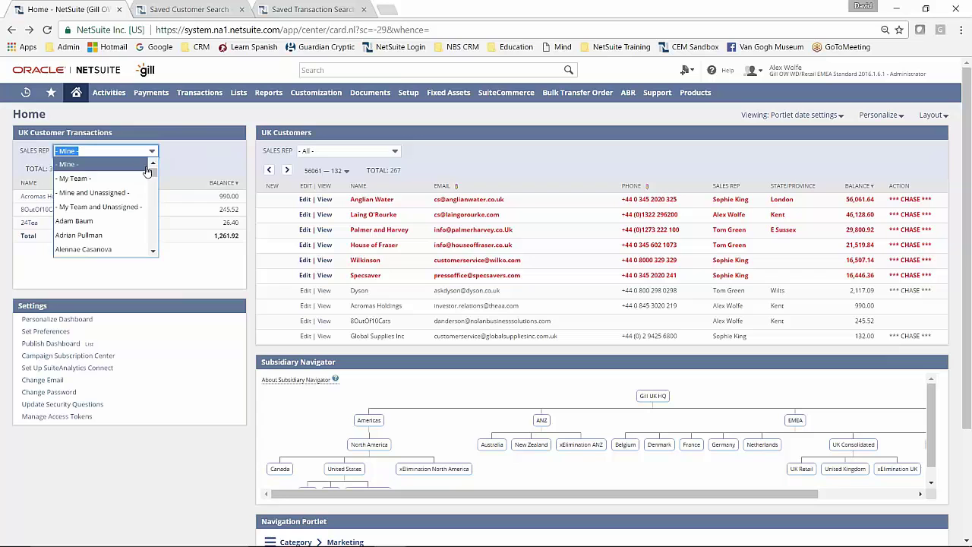
pyautogui.scroll(1, 152, 163)
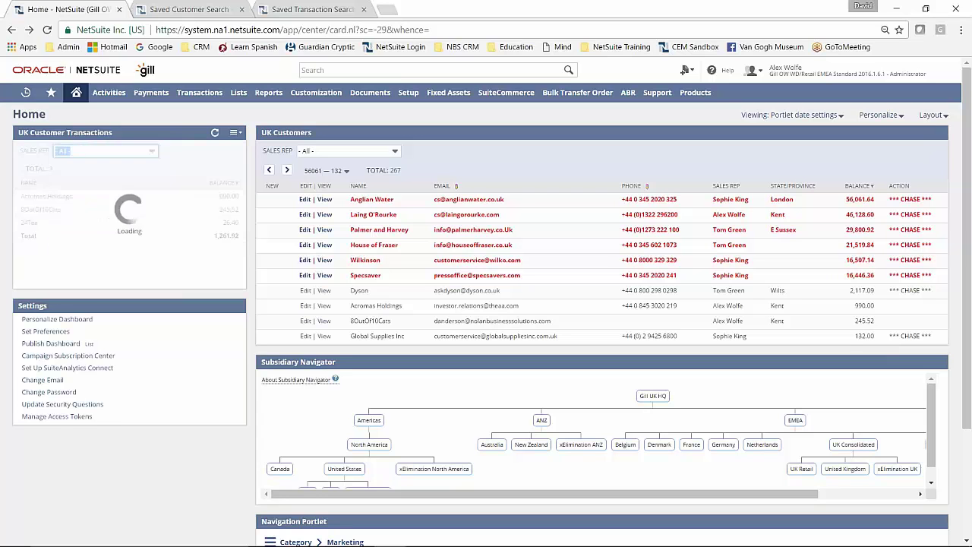
pyautogui.click(138, 165)
pyautogui.click(187, 9)
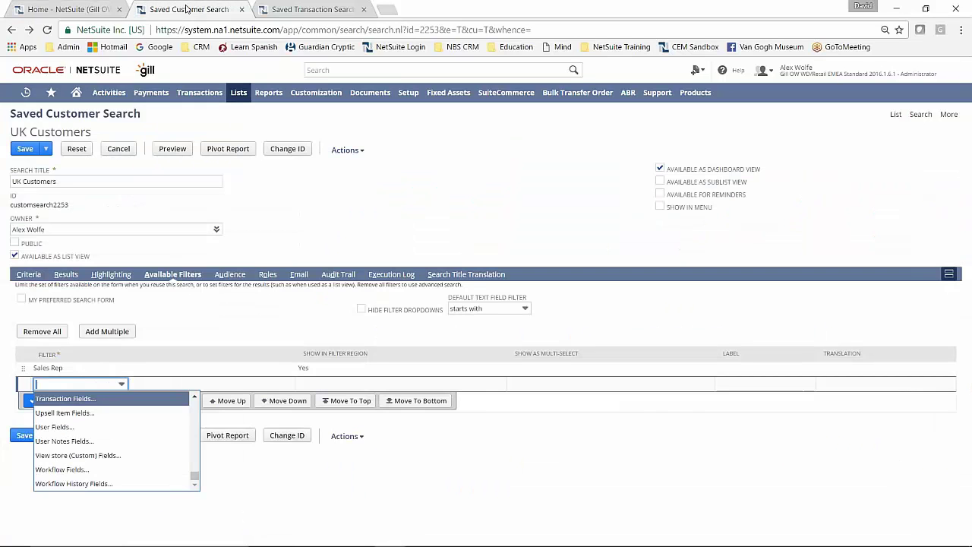
# - Show the Audience subtab, with all roles selected and no departments or groups
pyautogui.click(225, 275)
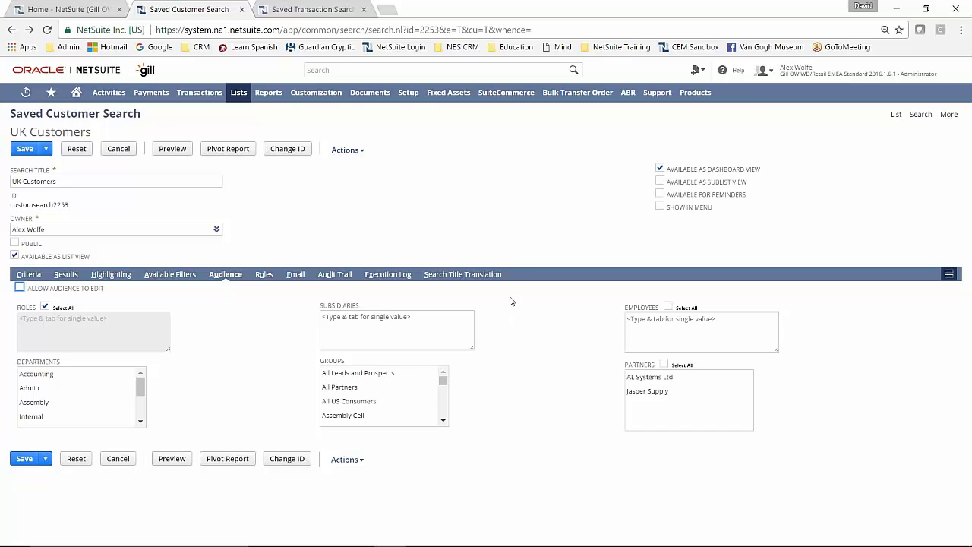
# - Show the Roles subtab and scroll through the roles' preferred view settings
pyautogui.click(266, 275)
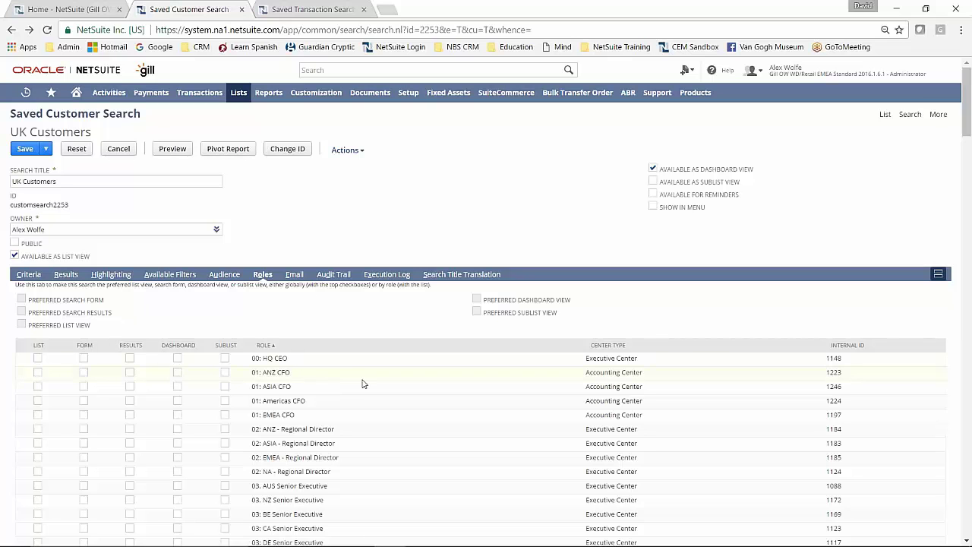
pyautogui.scroll(-8, 362, 383)
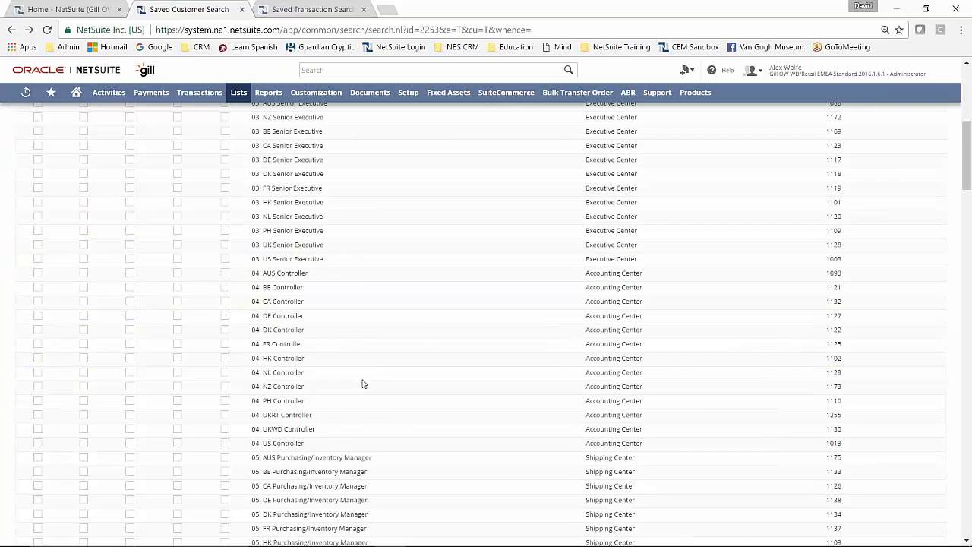
pyautogui.scroll(10, 362, 383)
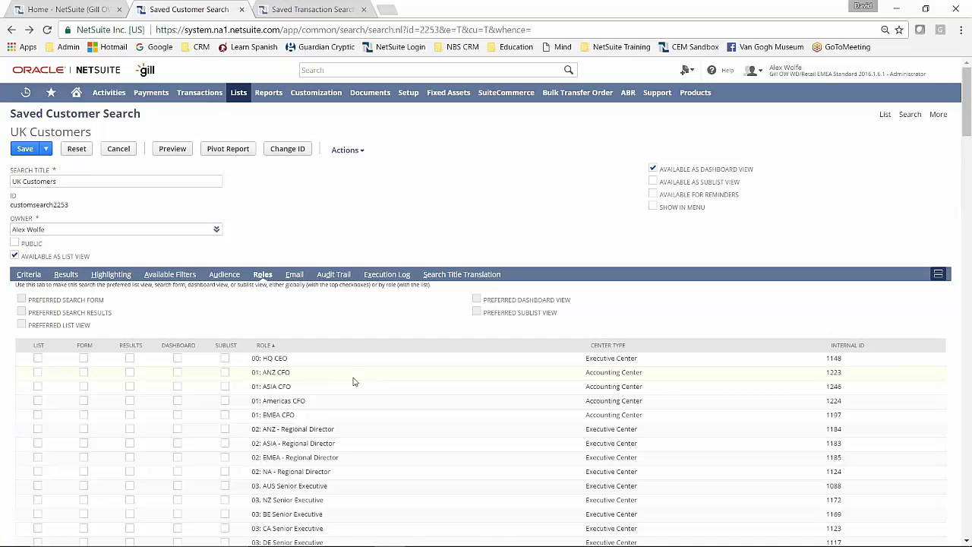
# - View the Email alert settings and the Sales Rep updated-field trigger condition
pyautogui.click(295, 275)
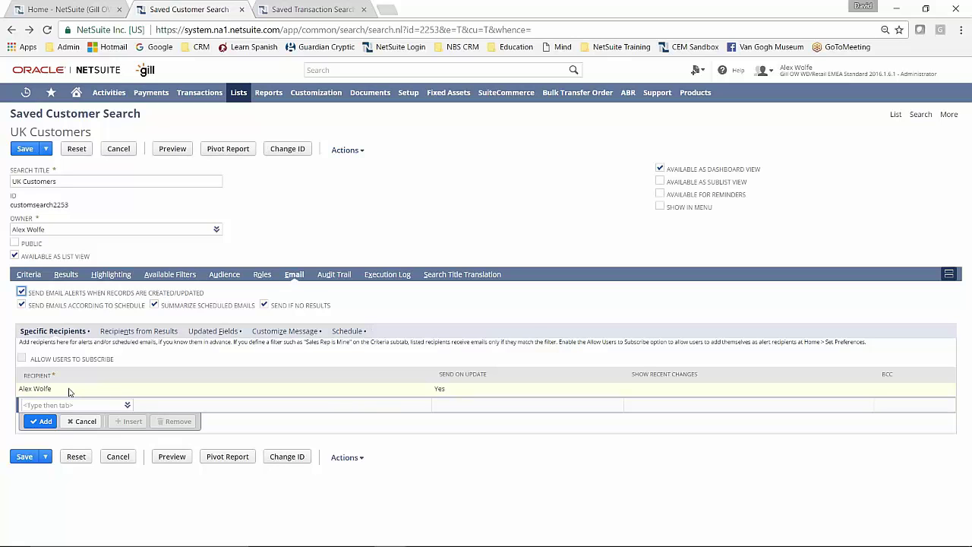
pyautogui.click(225, 338)
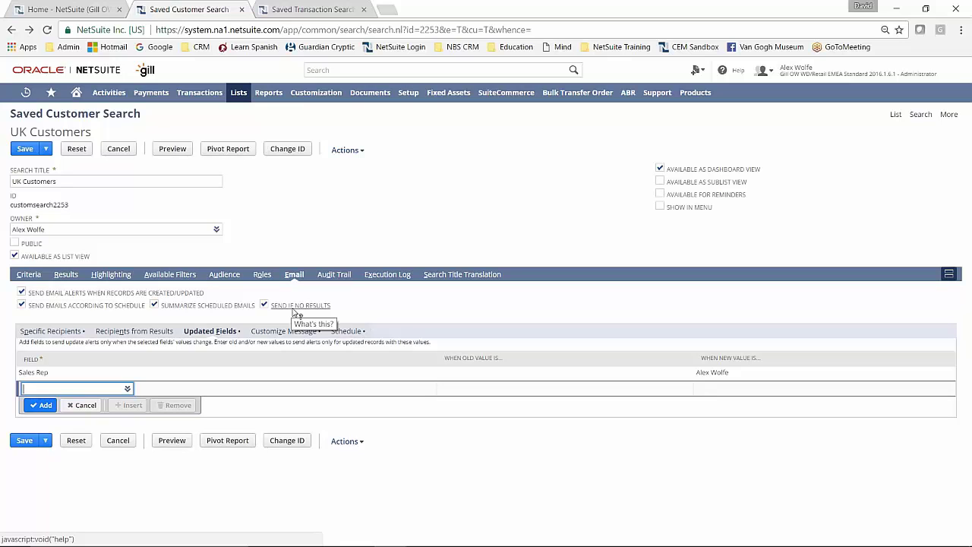
# - Check the daily alert schedule and the 'NetSuite Update' custom message with PDF results
pyautogui.click(351, 331)
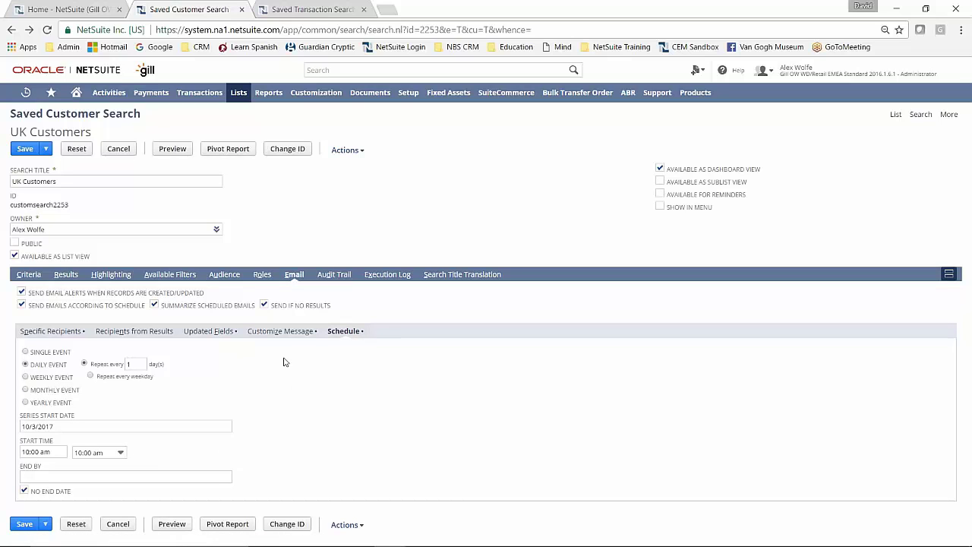
pyautogui.click(280, 333)
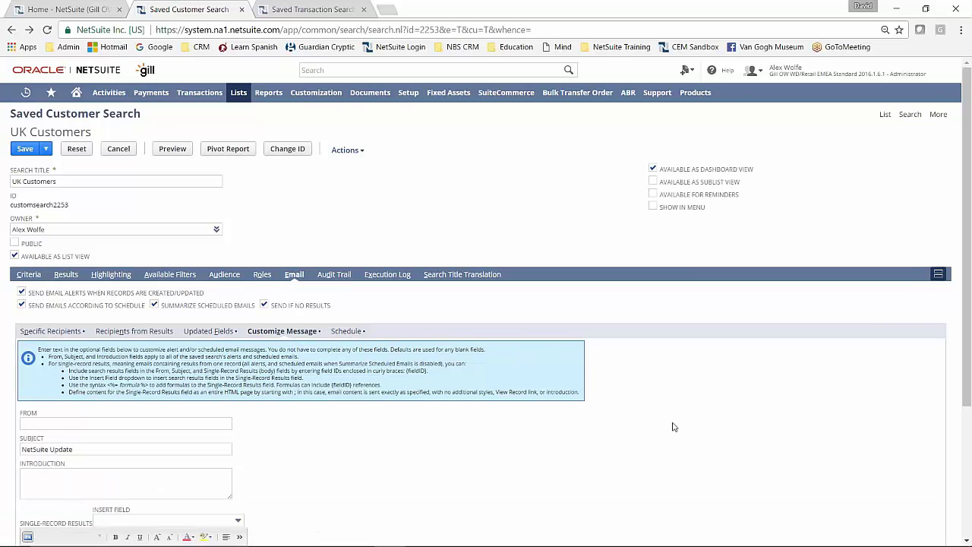
pyautogui.scroll(-2, 660, 421)
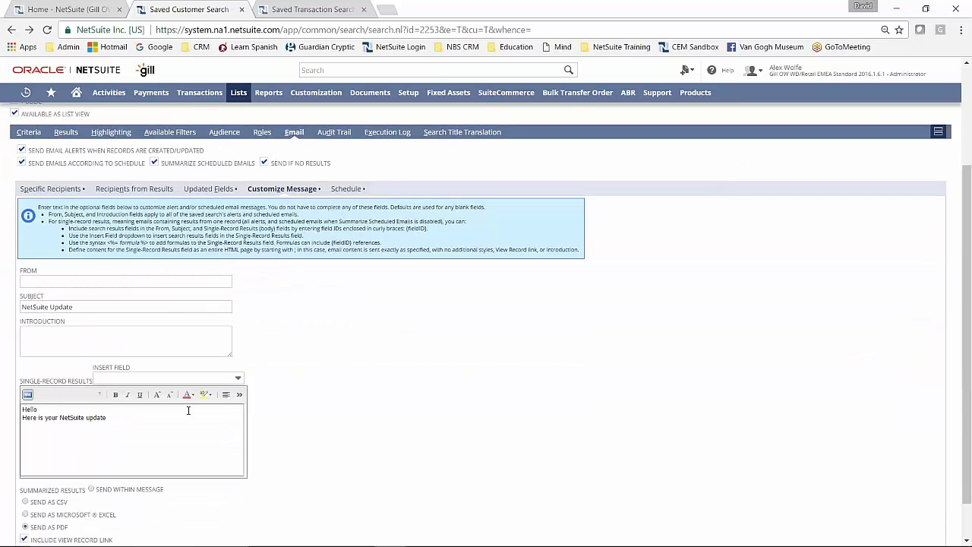
pyautogui.scroll(-1, 309, 385)
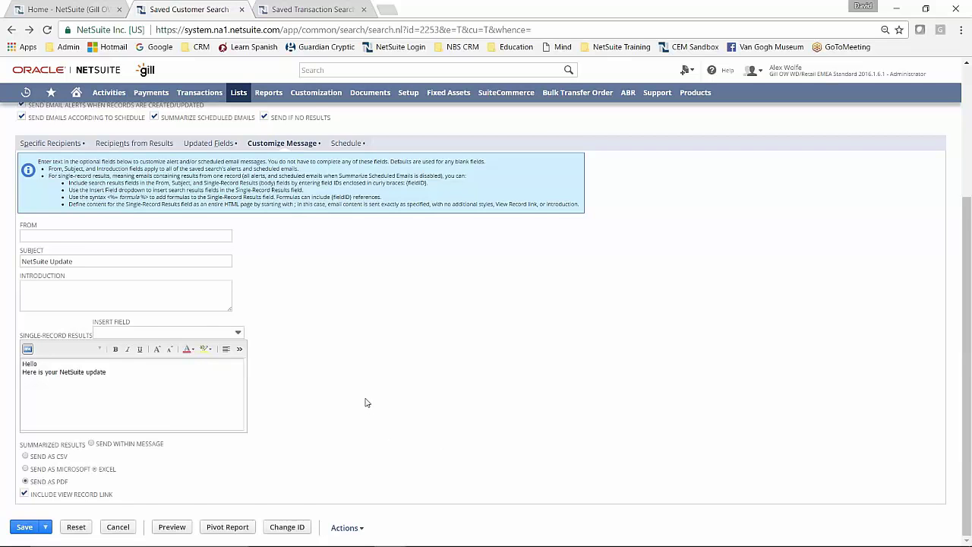
pyautogui.scroll(3, 365, 402)
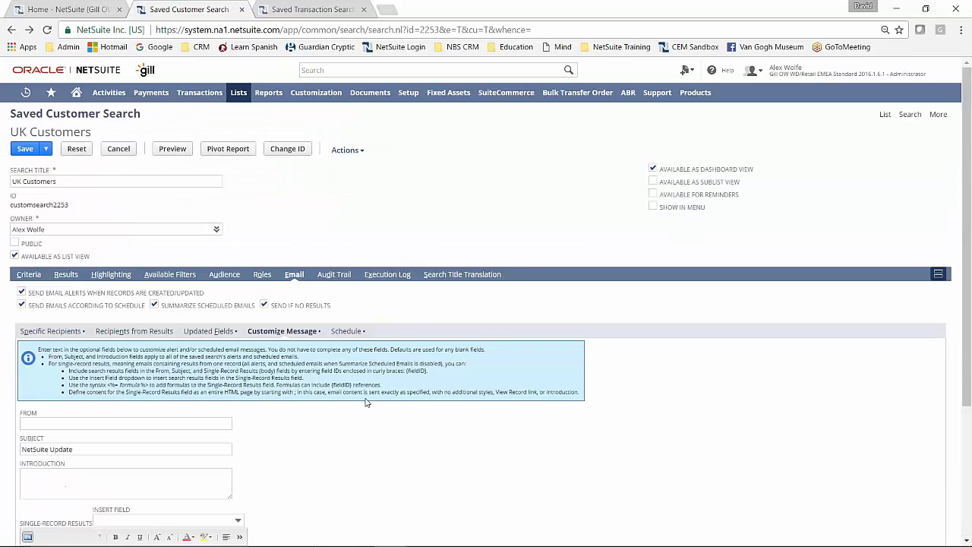
# - Review the UK Customers search's Audit Trail, Execution Log and French (France) title translations
pyautogui.click(334, 274)
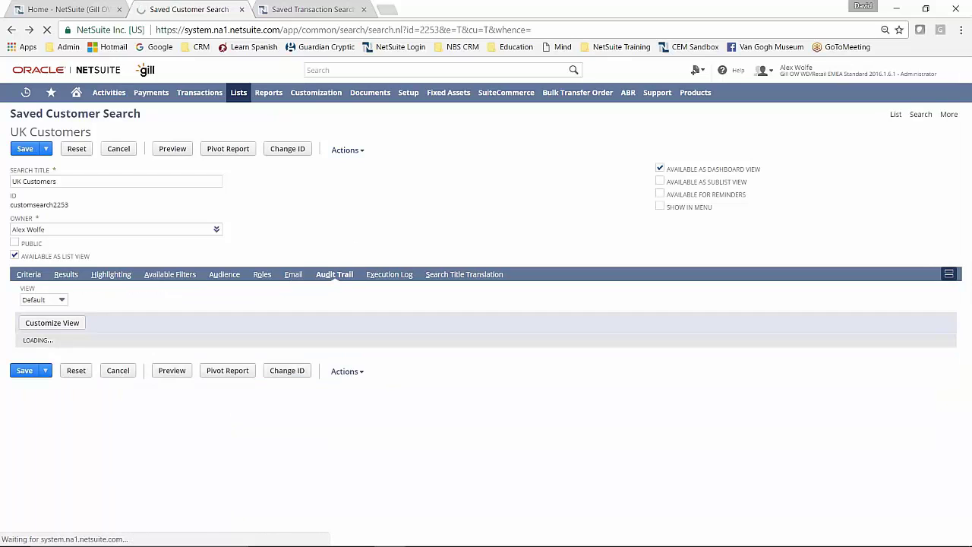
pyautogui.click(388, 276)
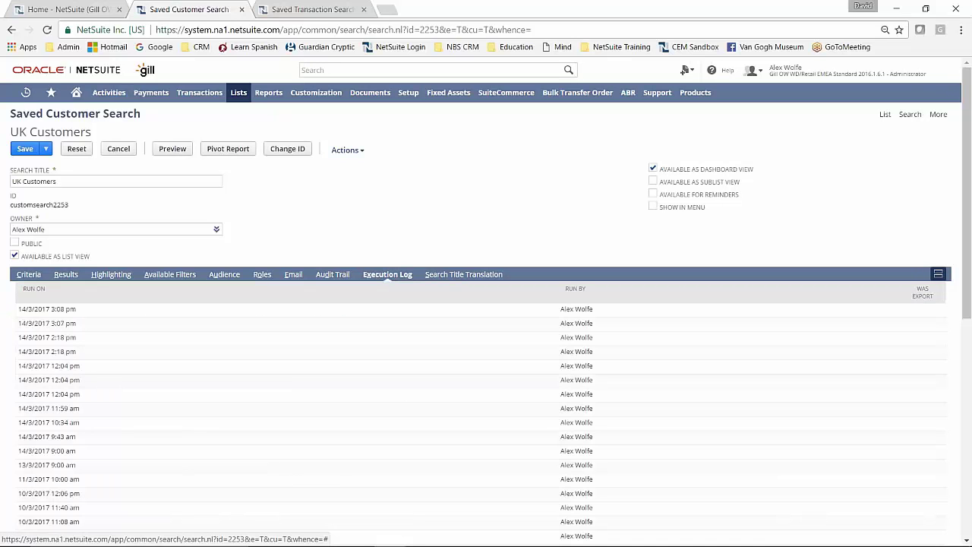
pyautogui.click(459, 279)
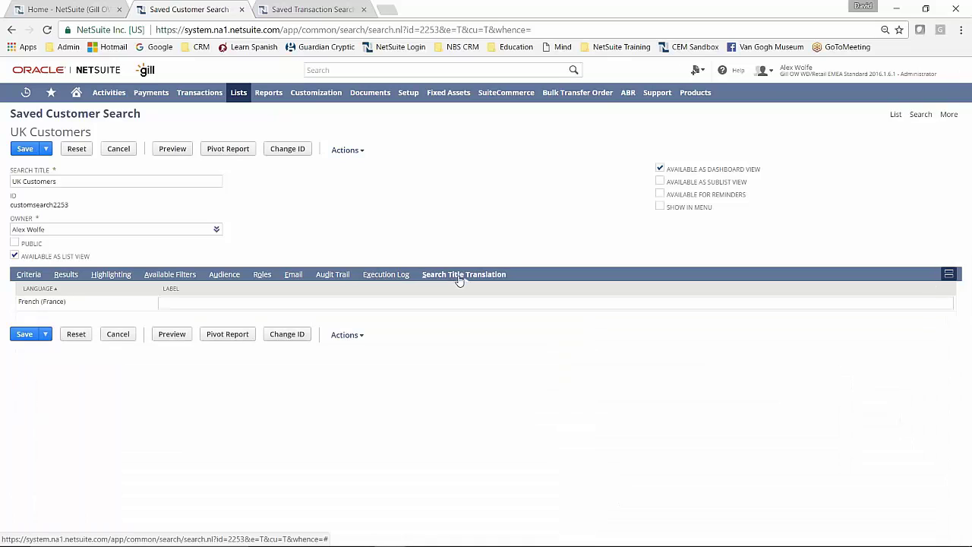
# - Preview the UK Customers search to list all 267 customers, keeping all sales reps
pyautogui.click(82, 12)
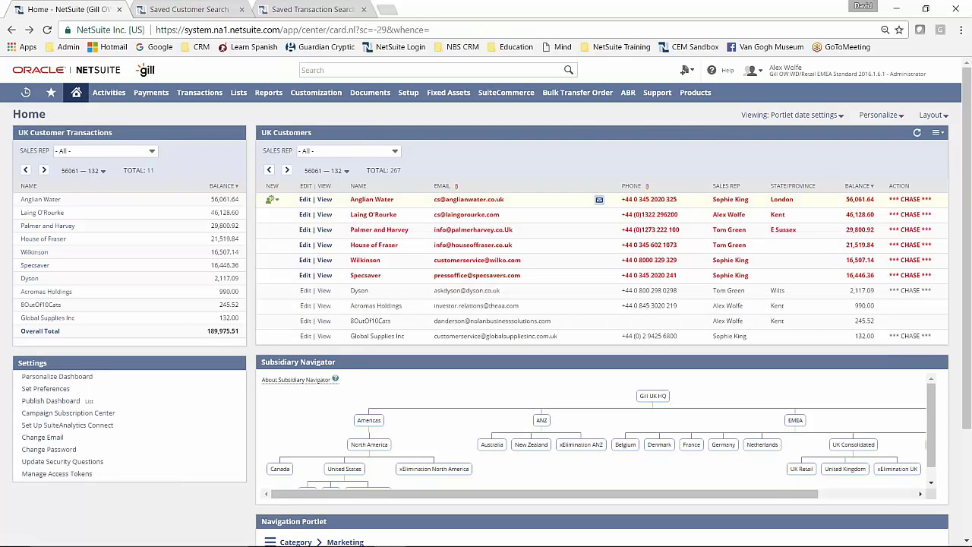
pyautogui.click(168, 6)
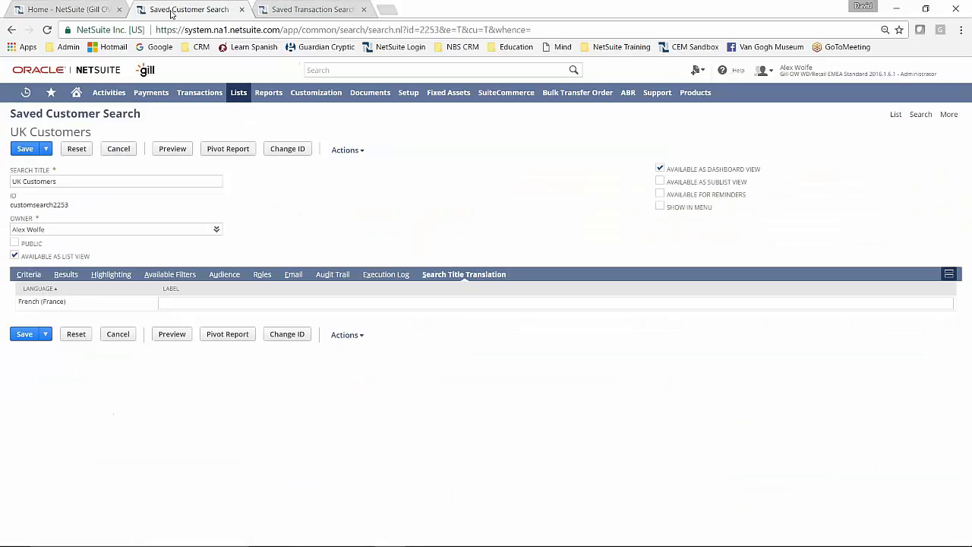
pyautogui.click(172, 148)
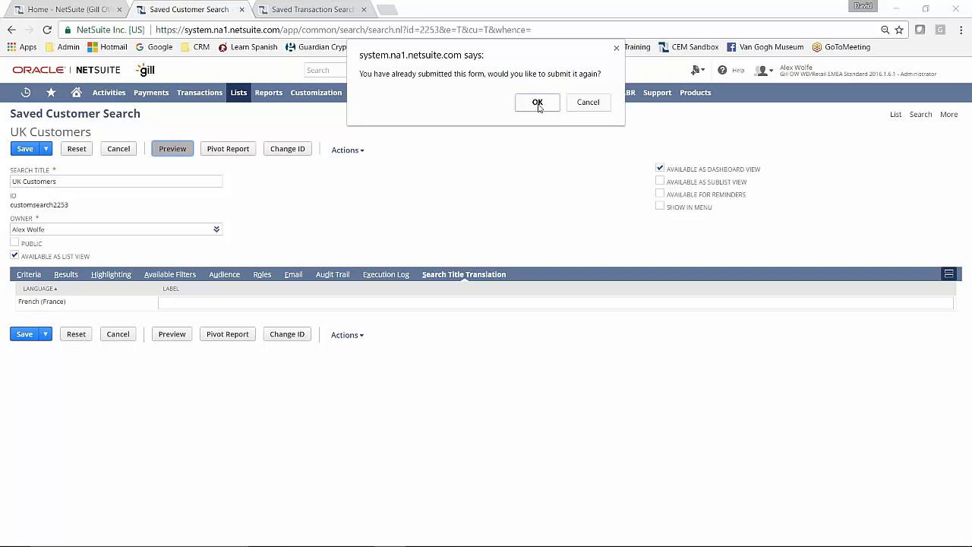
pyautogui.click(538, 103)
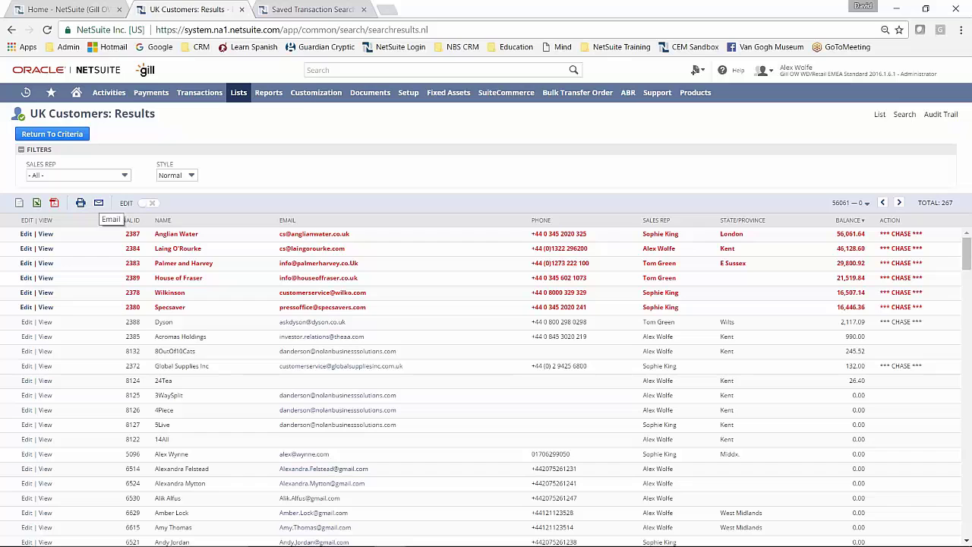
pyautogui.click(125, 176)
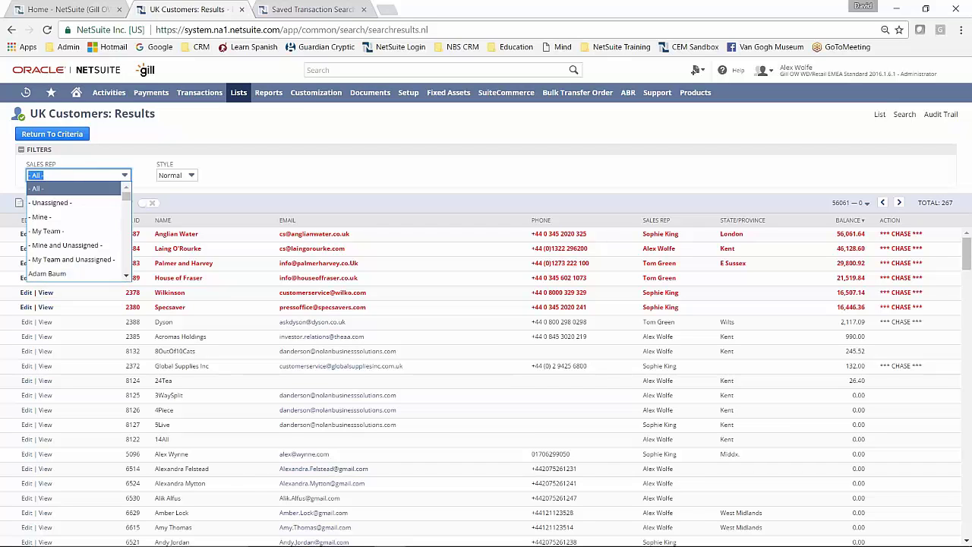
pyautogui.click(126, 175)
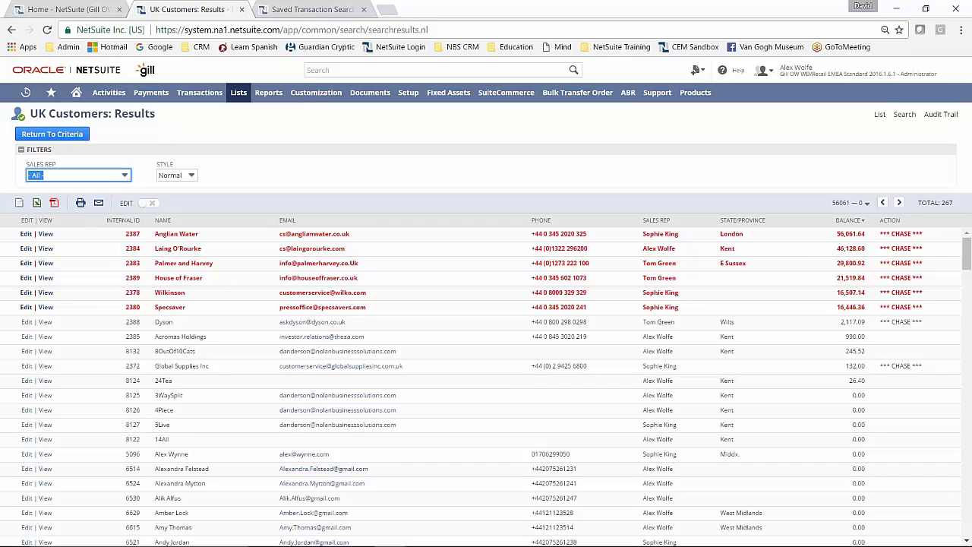
# - Open Anglian Water's customer record in edit mode, then return to the Home dashboard
pyautogui.click(26, 234)
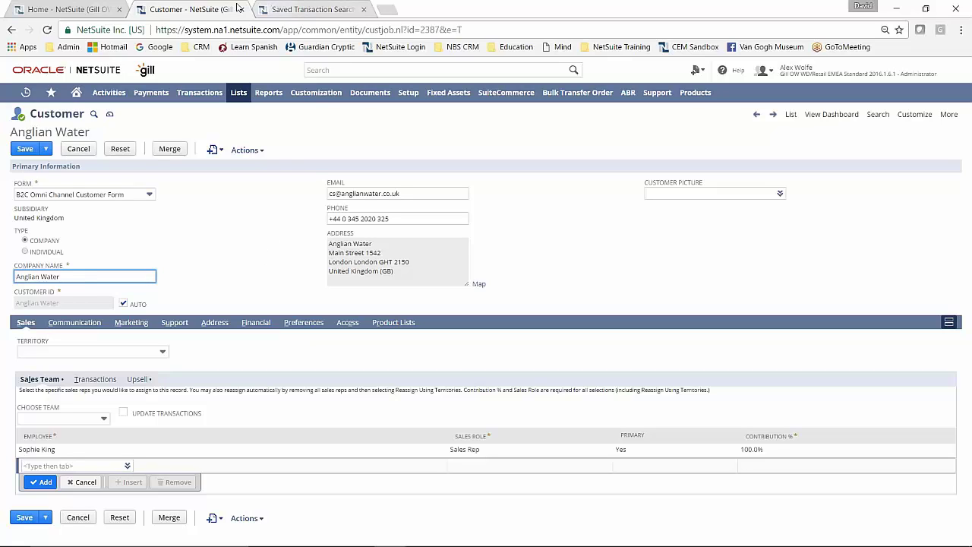
pyautogui.click(88, 11)
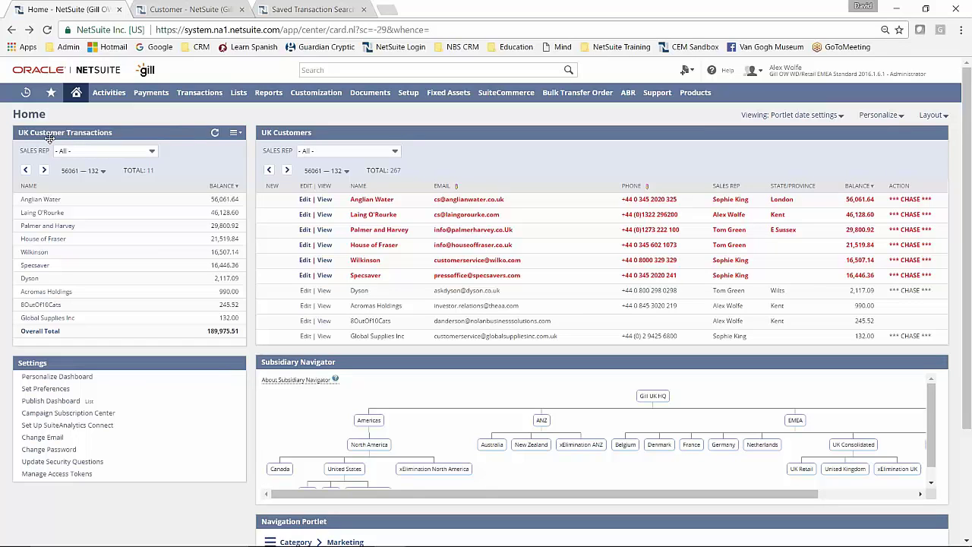
# - Switch to the UK Customer Transactions search editor with its United Kingdom invoice criteria
pyautogui.click(310, 10)
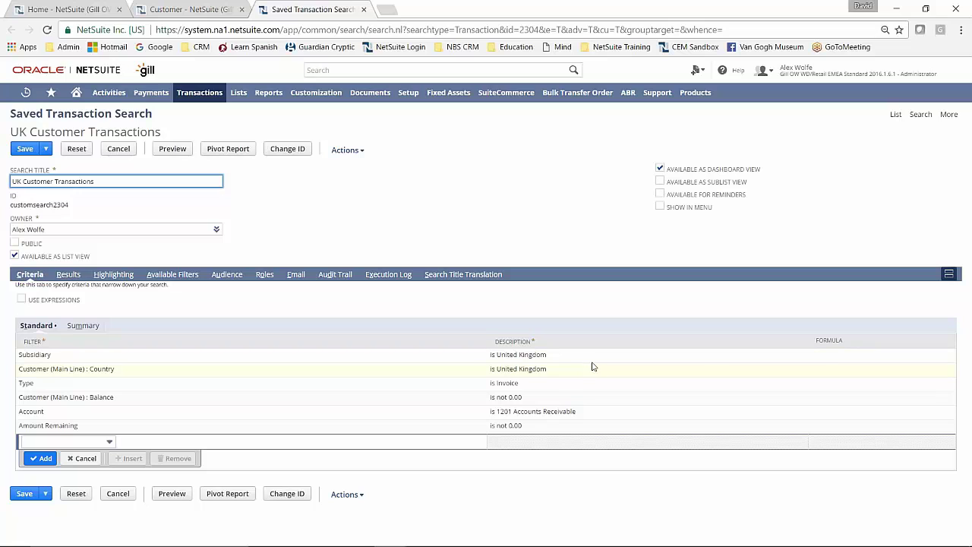
pyautogui.click(69, 274)
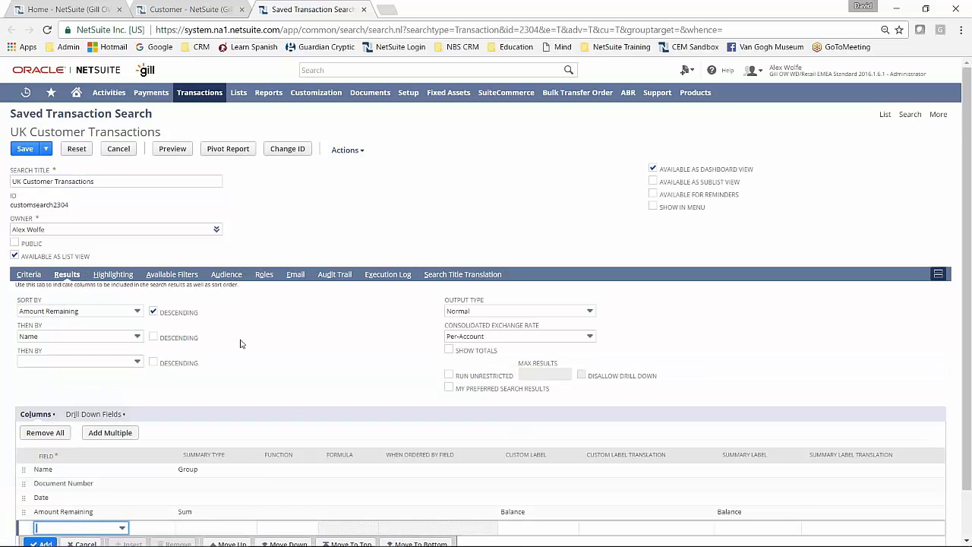
pyautogui.scroll(-2, 240, 344)
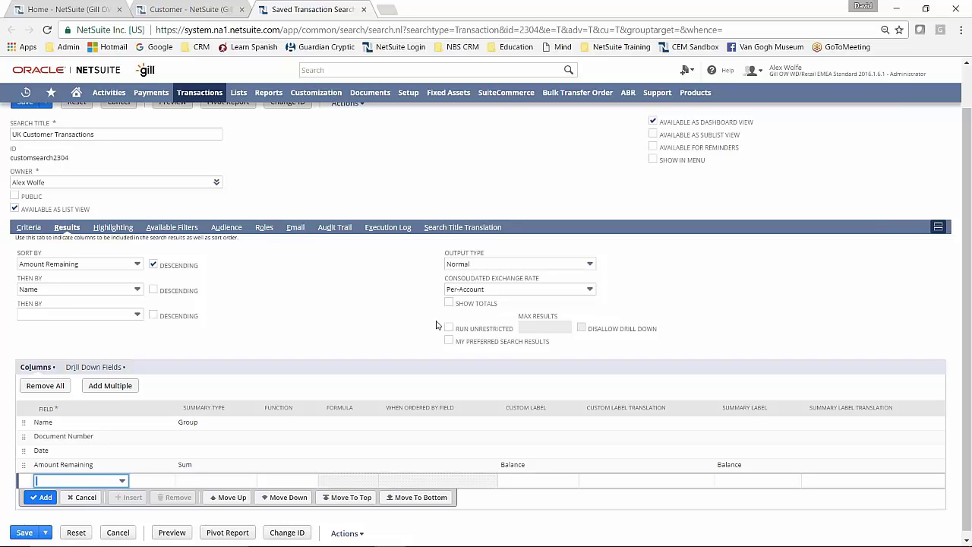
pyautogui.scroll(1, 326, 310)
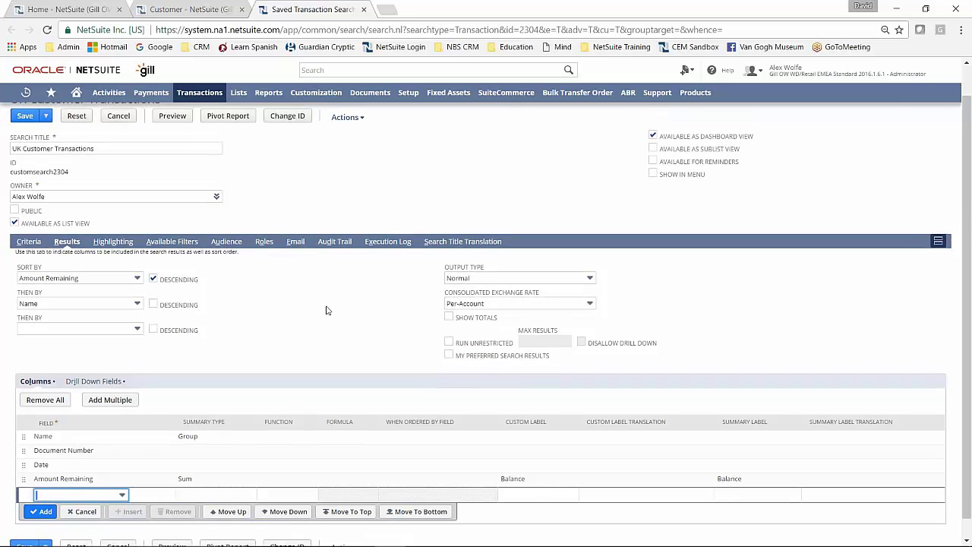
pyautogui.scroll(-1, 327, 310)
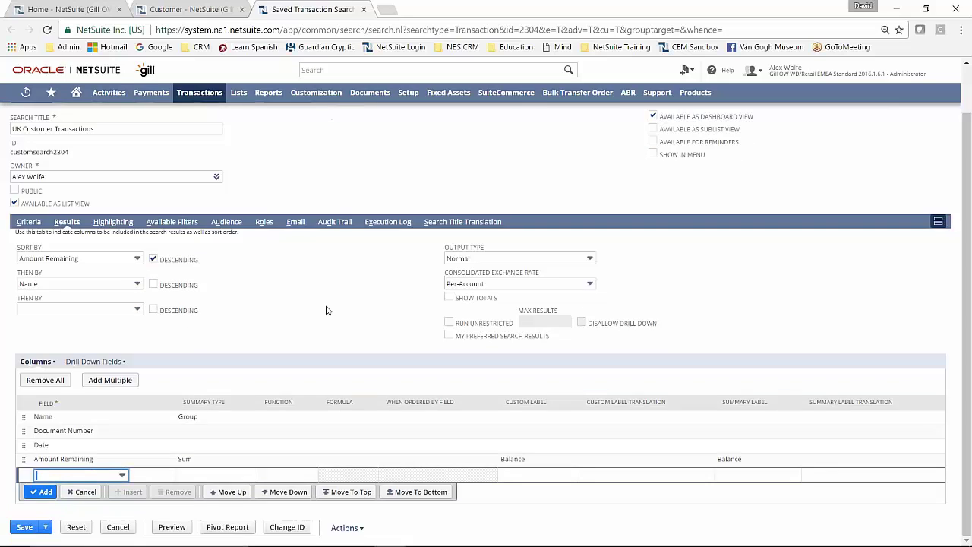
pyautogui.click(61, 9)
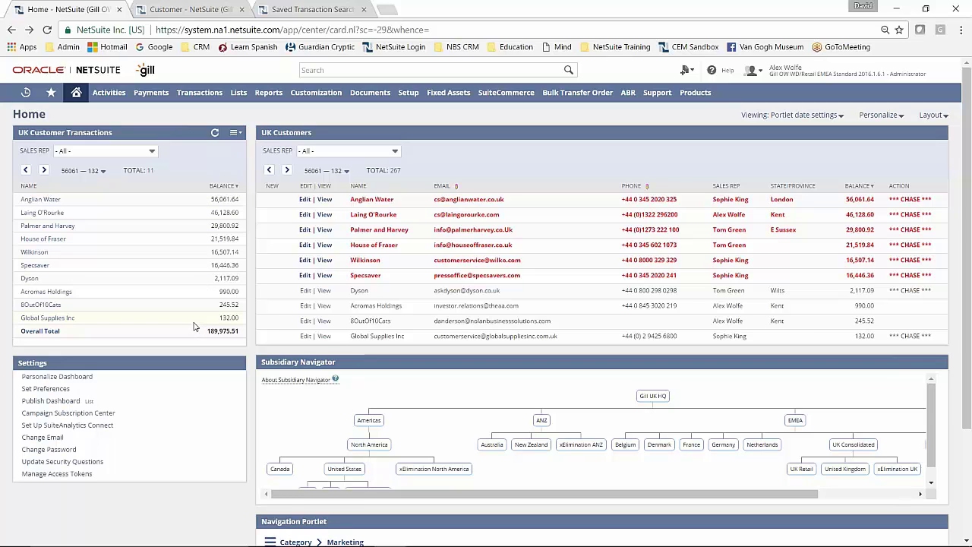
pyautogui.click(292, 14)
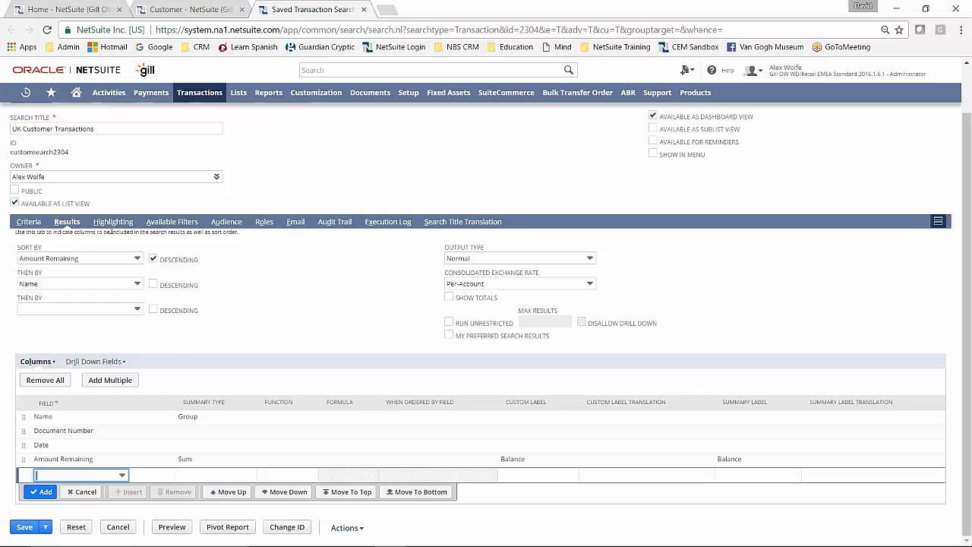
# - Review the Highlighting, Available Filters, Audience and Email subtabs, ending on Roles preferred views
pyautogui.click(113, 222)
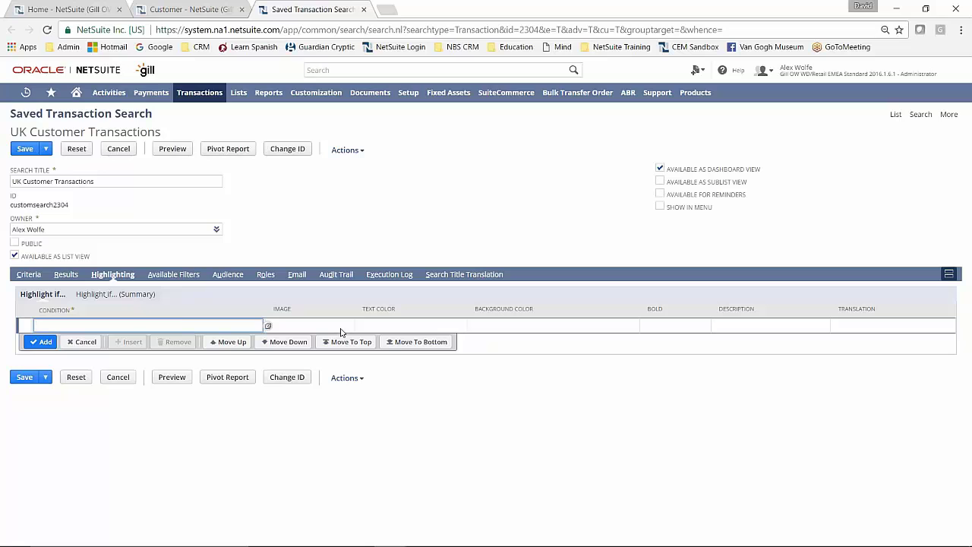
pyautogui.click(171, 278)
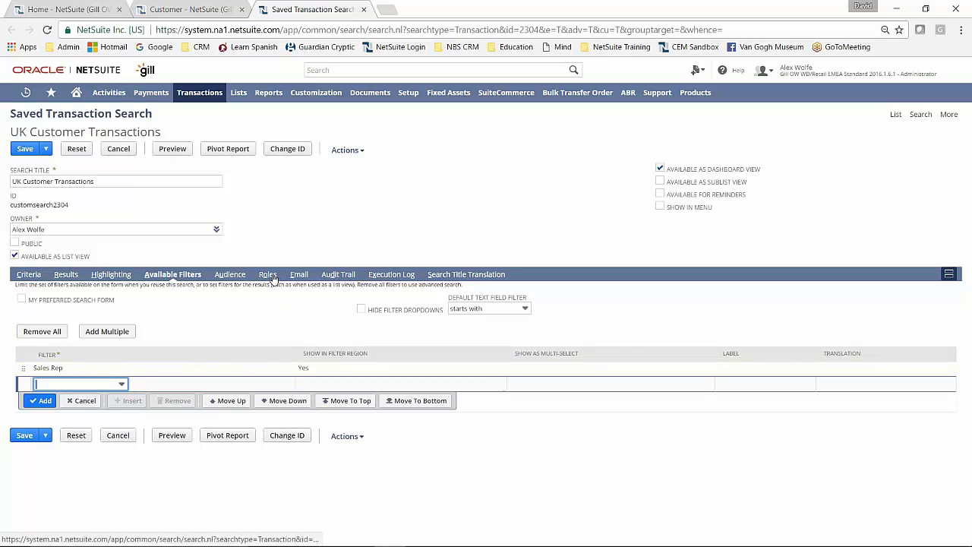
pyautogui.click(239, 276)
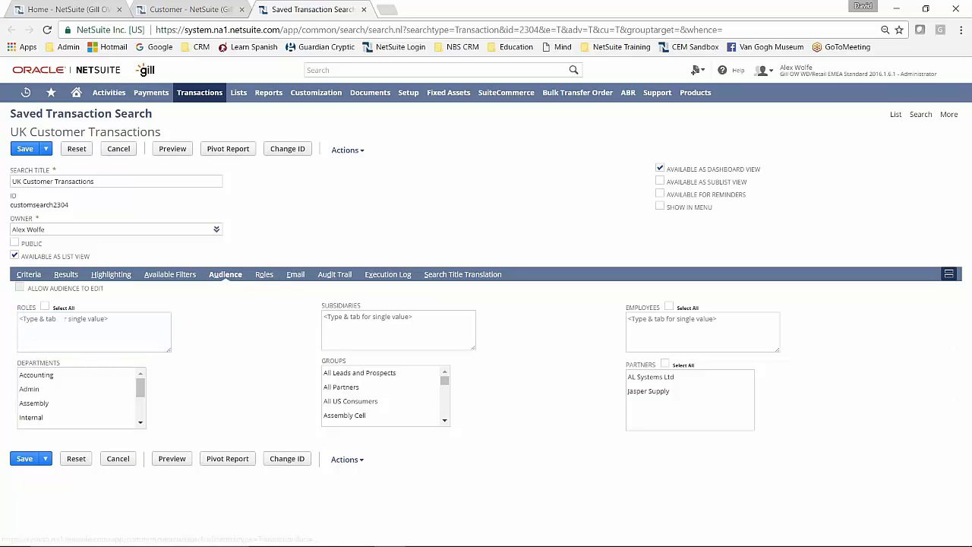
pyautogui.click(295, 275)
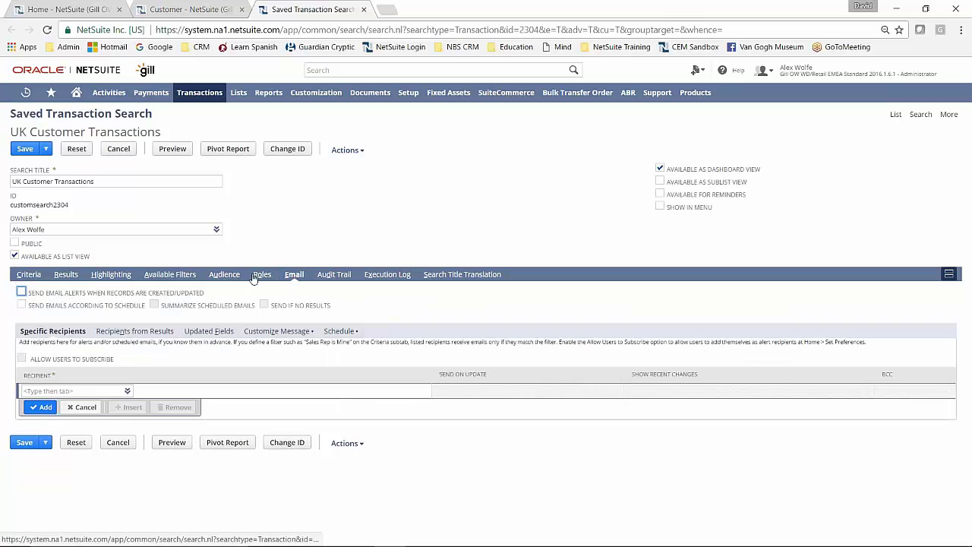
pyautogui.click(260, 275)
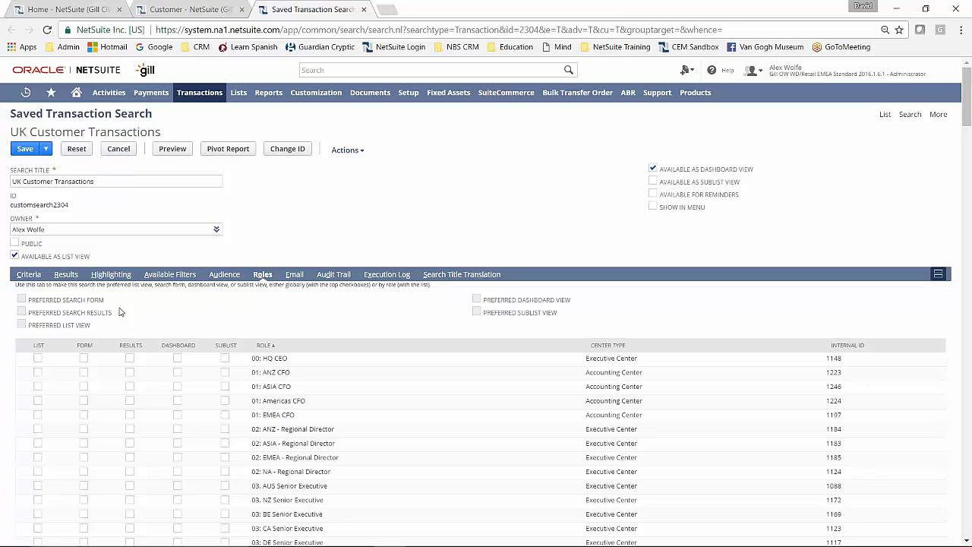
# - Preview the UK Customer Transactions results and drill into Anglian Water's six transactions
pyautogui.click(174, 150)
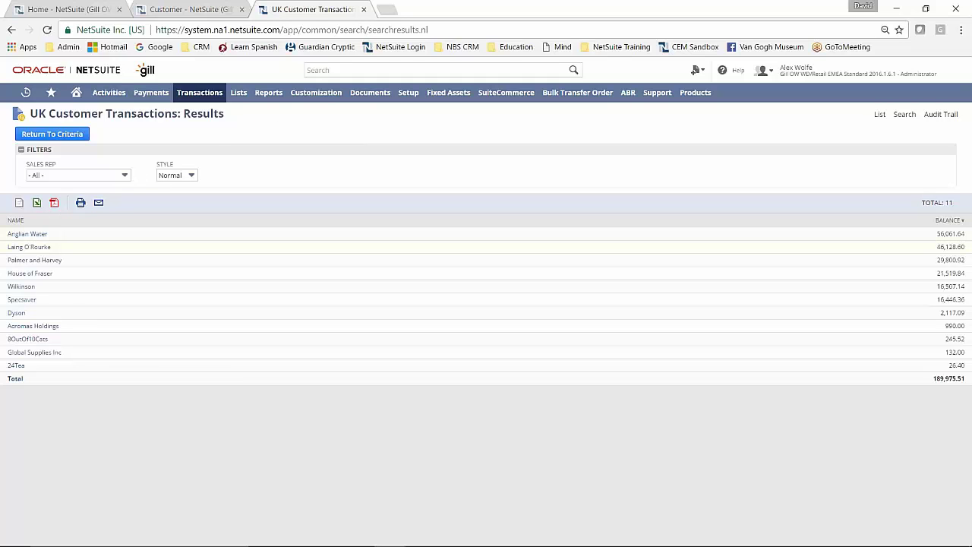
pyautogui.click(26, 234)
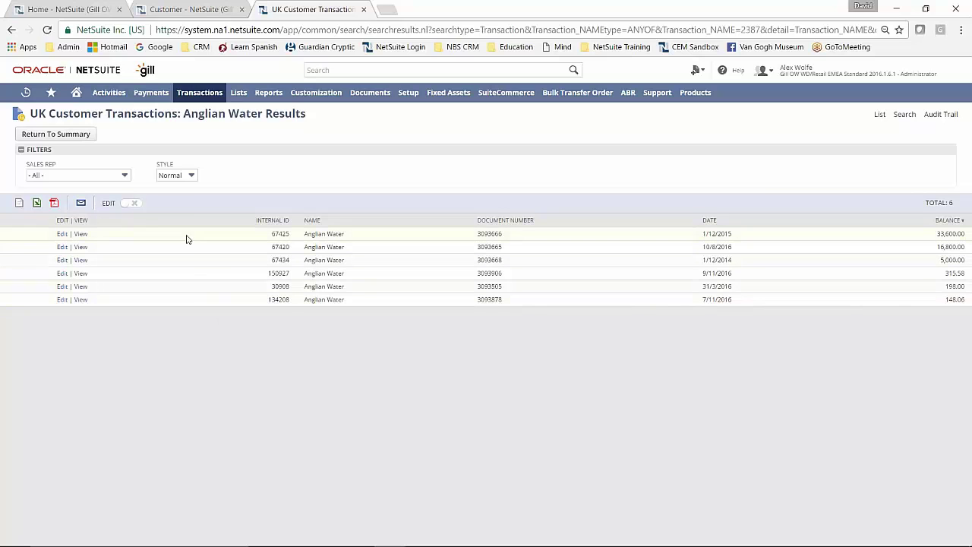
pyautogui.click(80, 234)
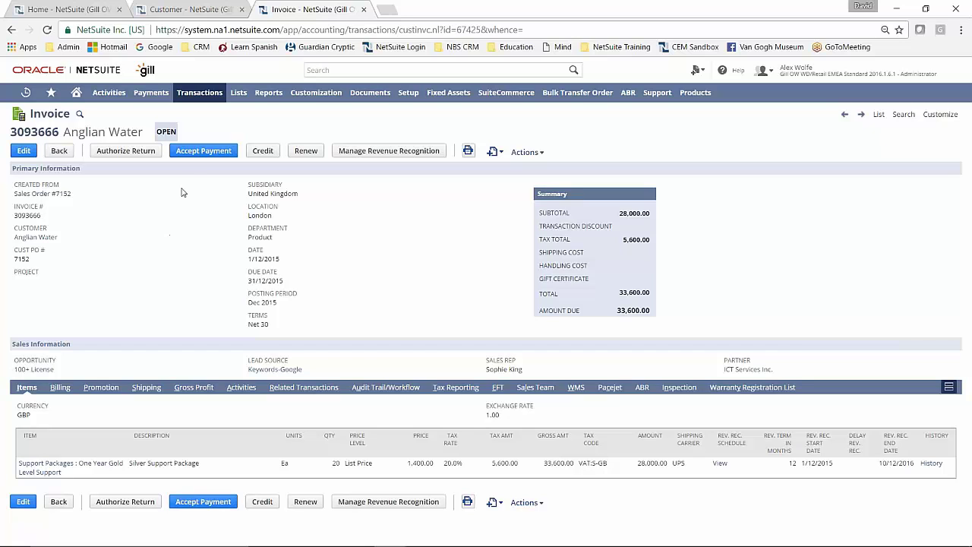
pyautogui.click(11, 31)
pyautogui.click(11, 31)
# - Open a pivot report layout for the UK Customer Transactions search
pyautogui.click(12, 32)
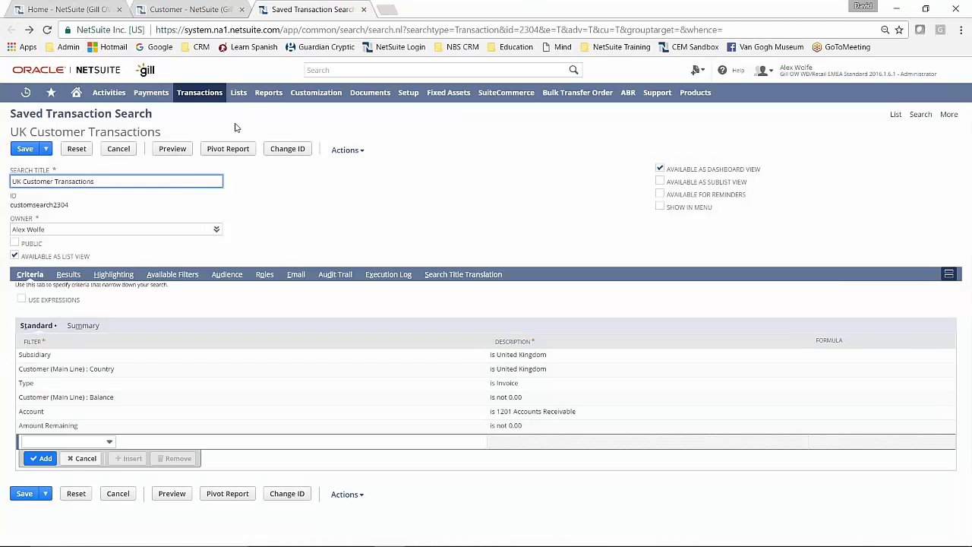
pyautogui.click(238, 150)
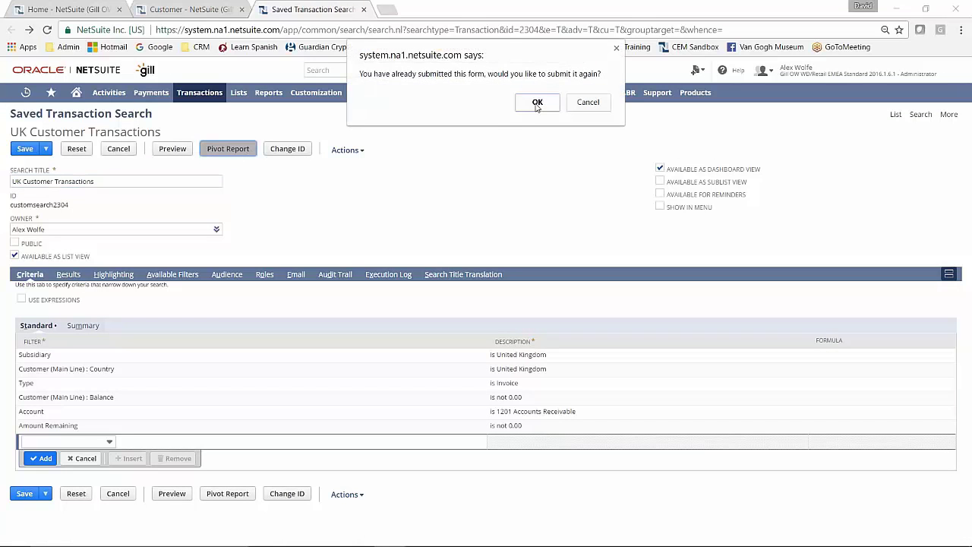
pyautogui.click(537, 104)
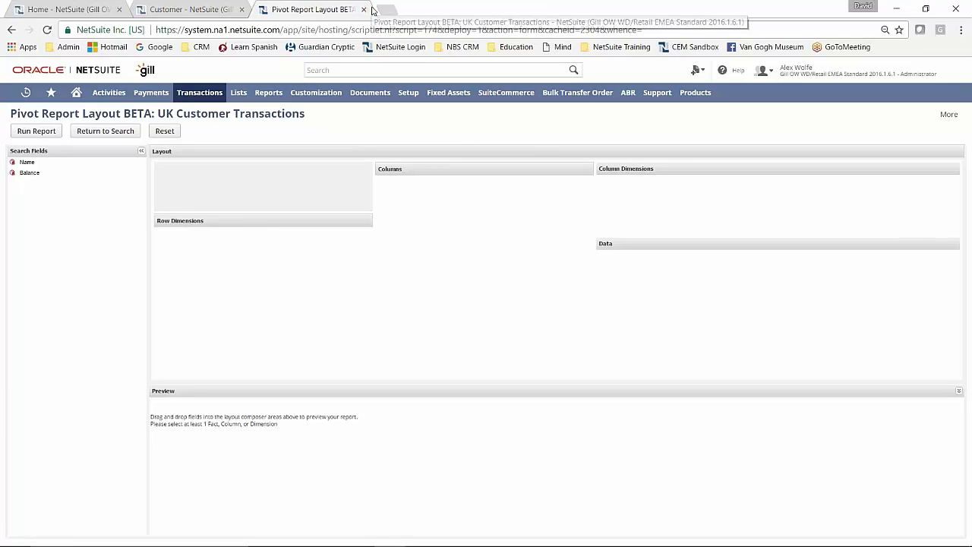
# - Open a pivot report layout for the UK Customers search
pyautogui.click(189, 11)
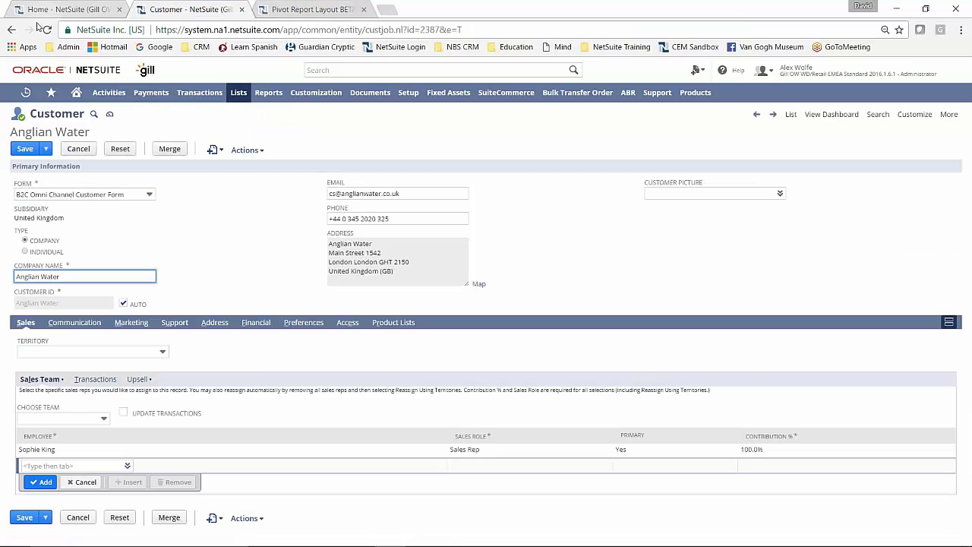
pyautogui.click(11, 31)
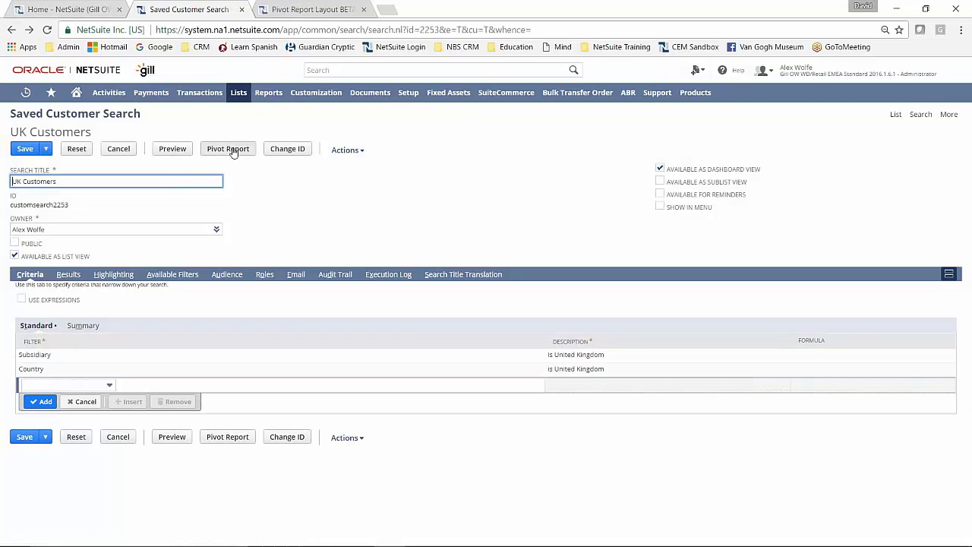
pyautogui.click(234, 149)
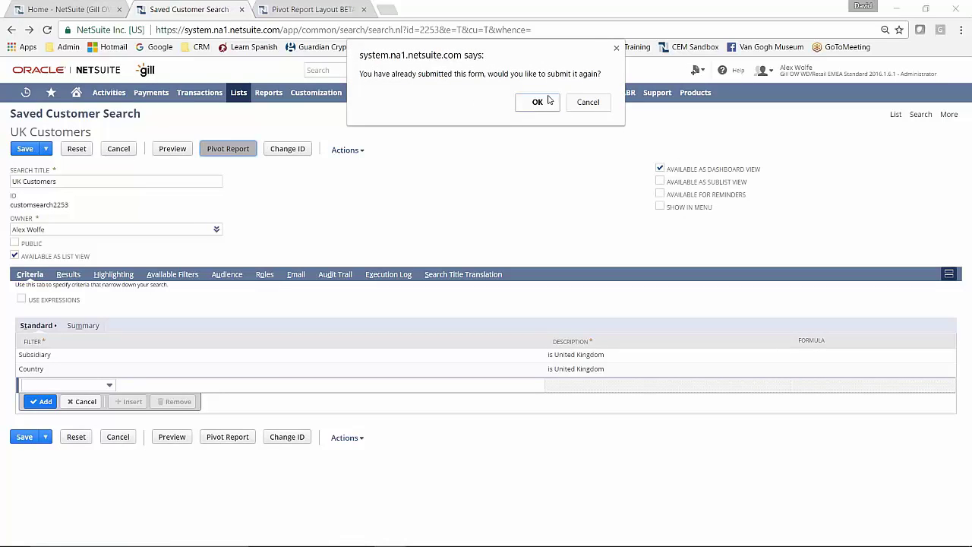
pyautogui.click(536, 101)
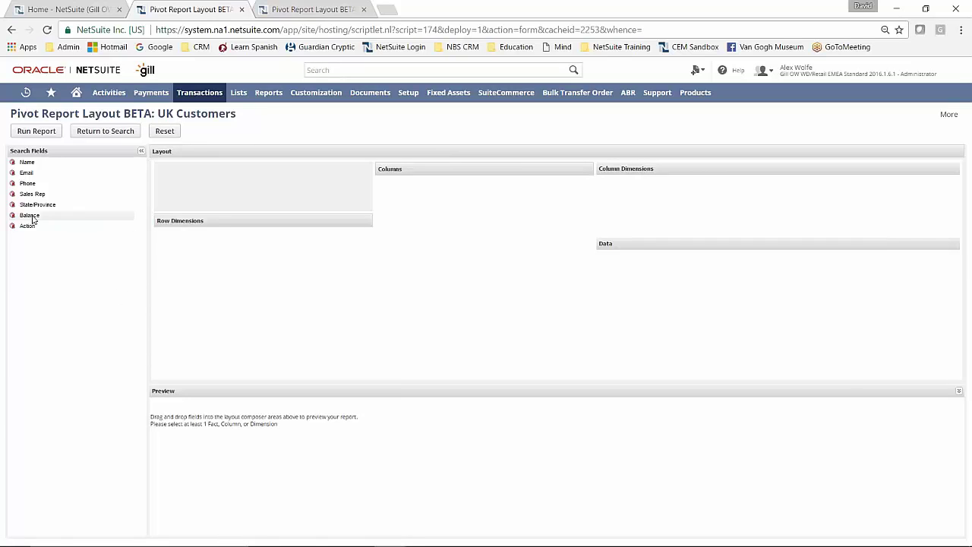
# - Pivot Balance as data, rows by State/Province then Name, columns by Sales Rep
pyautogui.moveTo(32, 218); pyautogui.dragTo(633, 265)
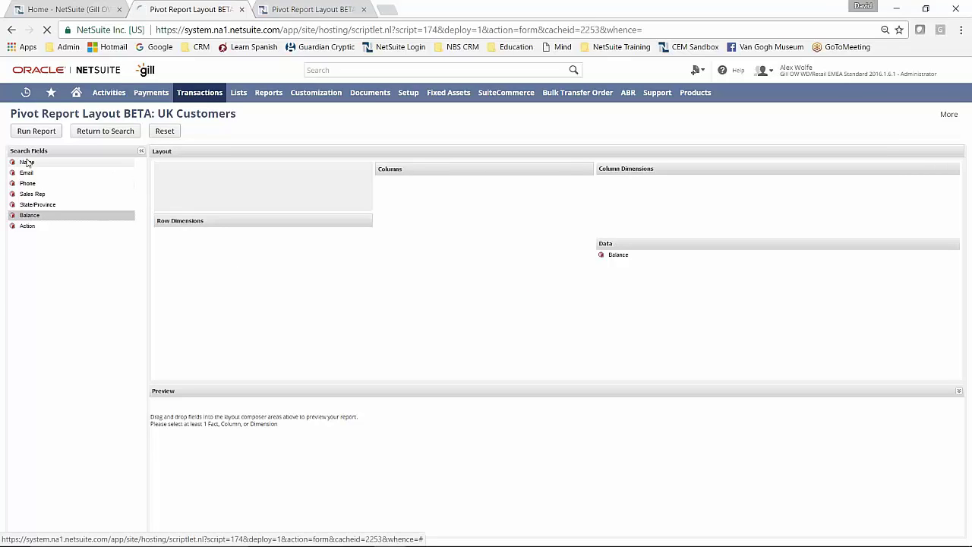
pyautogui.moveTo(27, 165)
pyautogui.mouseDown()
pyautogui.moveTo(159, 229)
pyautogui.moveTo(171, 245)
pyautogui.moveTo(129, 210)
pyautogui.moveTo(26, 163)
pyautogui.moveTo(29, 154)
pyautogui.mouseUp()
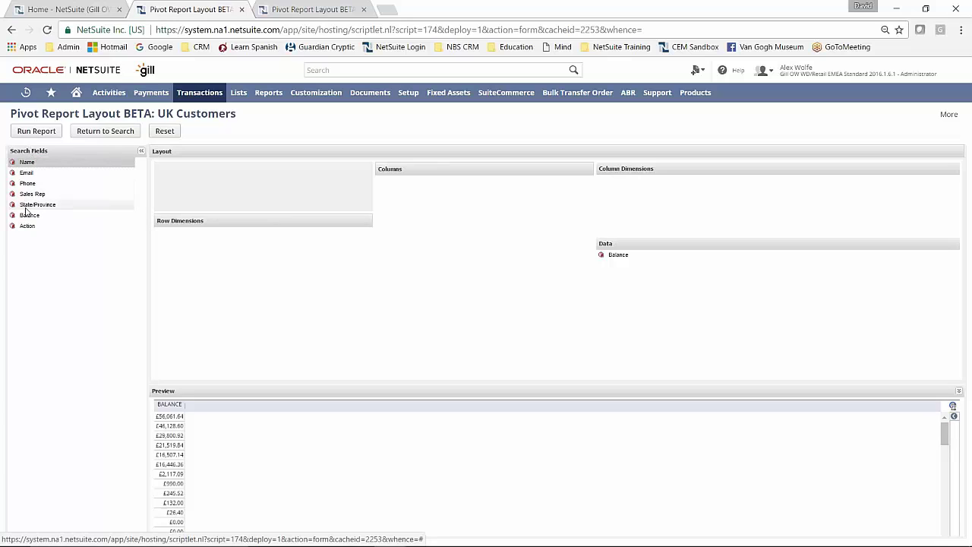
pyautogui.moveTo(28, 207); pyautogui.dragTo(166, 254)
pyautogui.moveTo(29, 162); pyautogui.dragTo(194, 244)
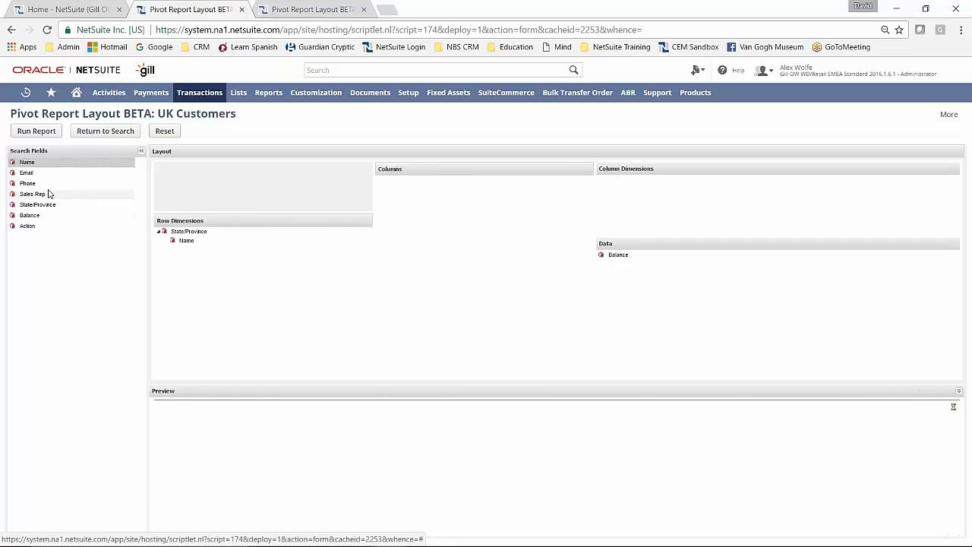
pyautogui.moveTo(32, 196); pyautogui.dragTo(617, 186)
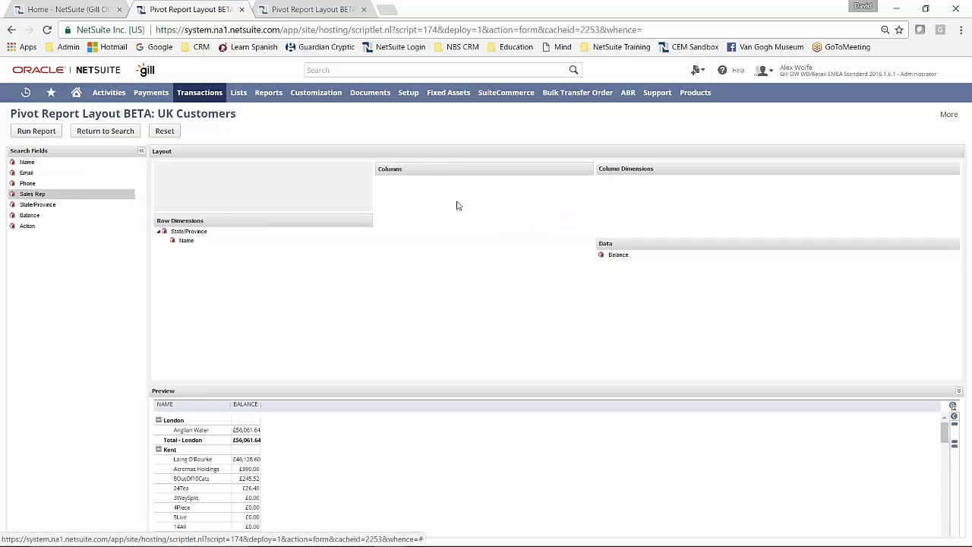
pyautogui.moveTo(42, 199); pyautogui.dragTo(613, 199)
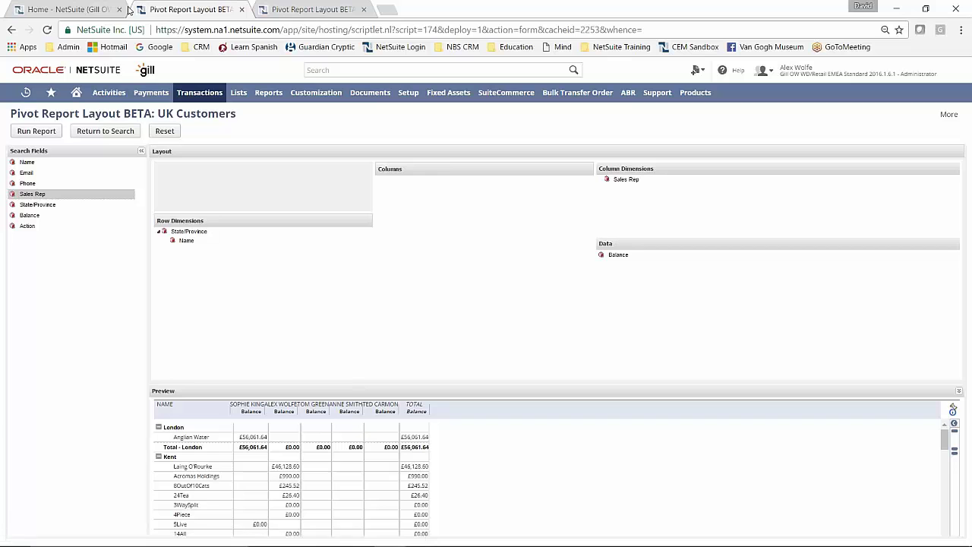
# - Switch back to the Home dashboard, whose UK Customers portlet lists 267 customers
pyautogui.click(86, 8)
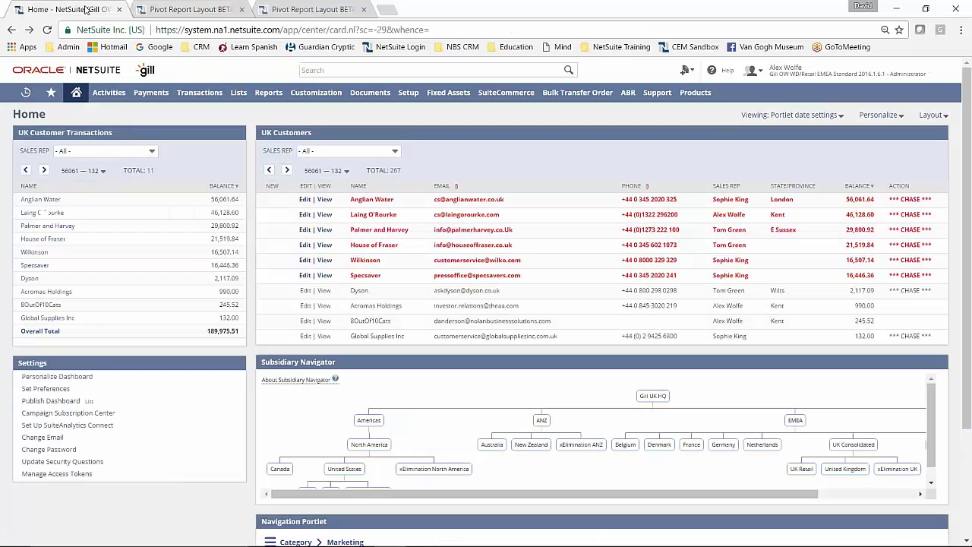